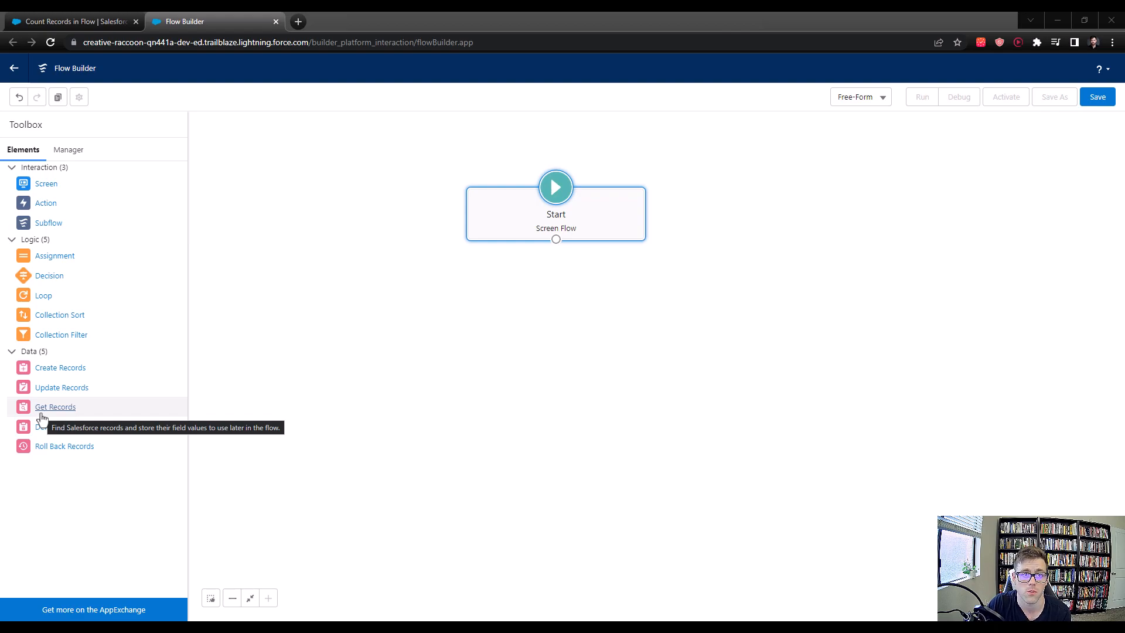
Add a Get Records element below Start, labelled "Get Accounts", that retrieves records of the Account object
drag(40, 410, 580, 311)
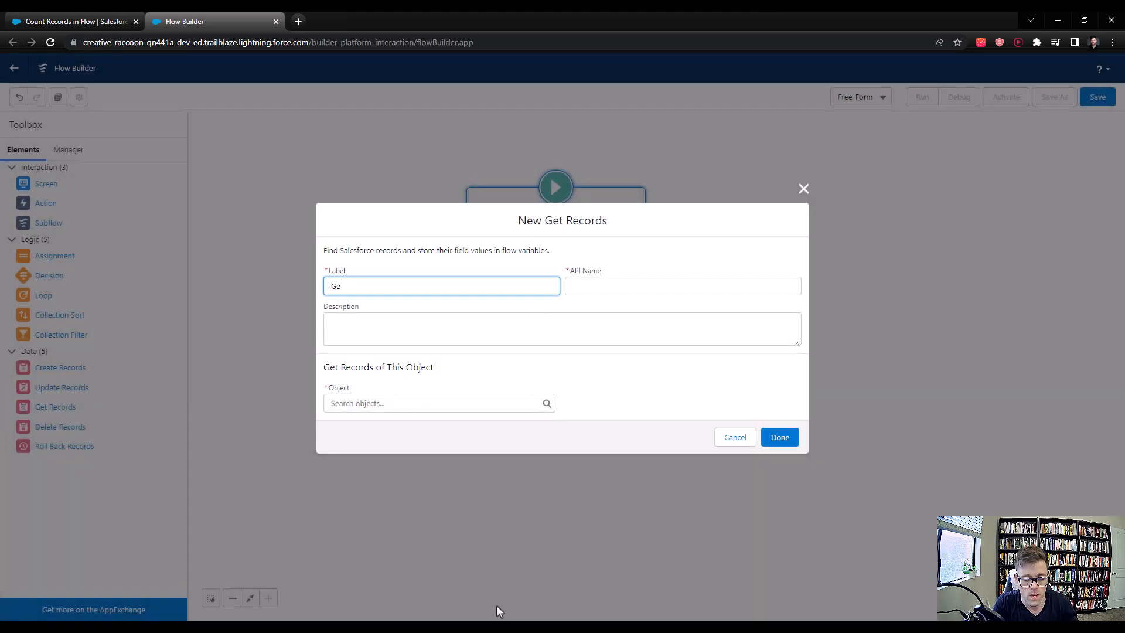
text(Get Accounts)
key(Tab)
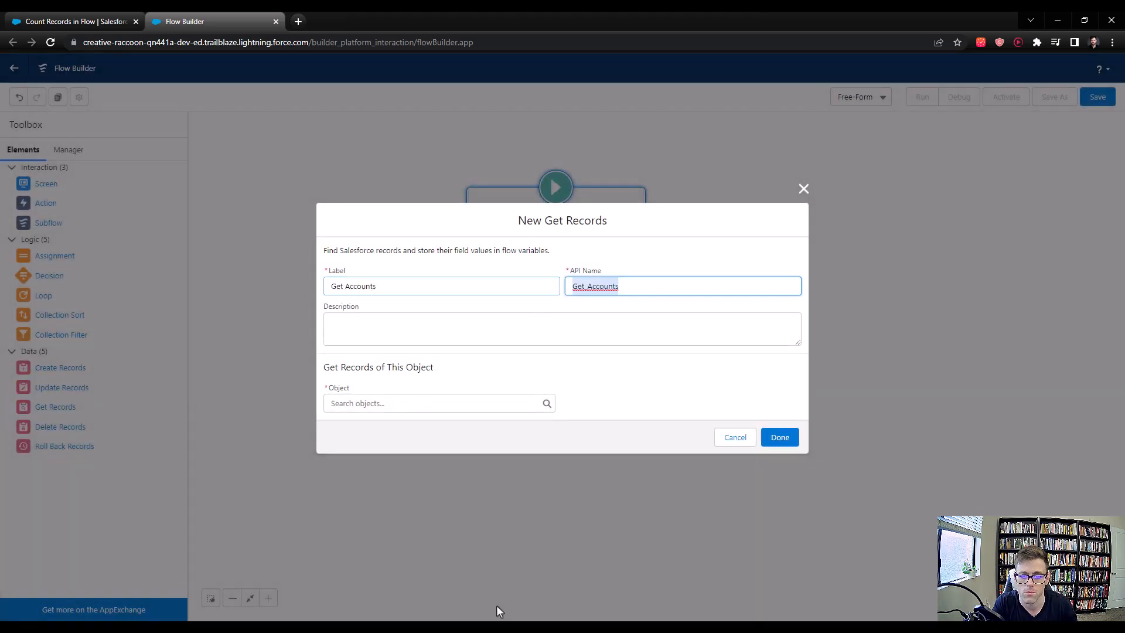
click(392, 403)
text(acc)
click(375, 258)
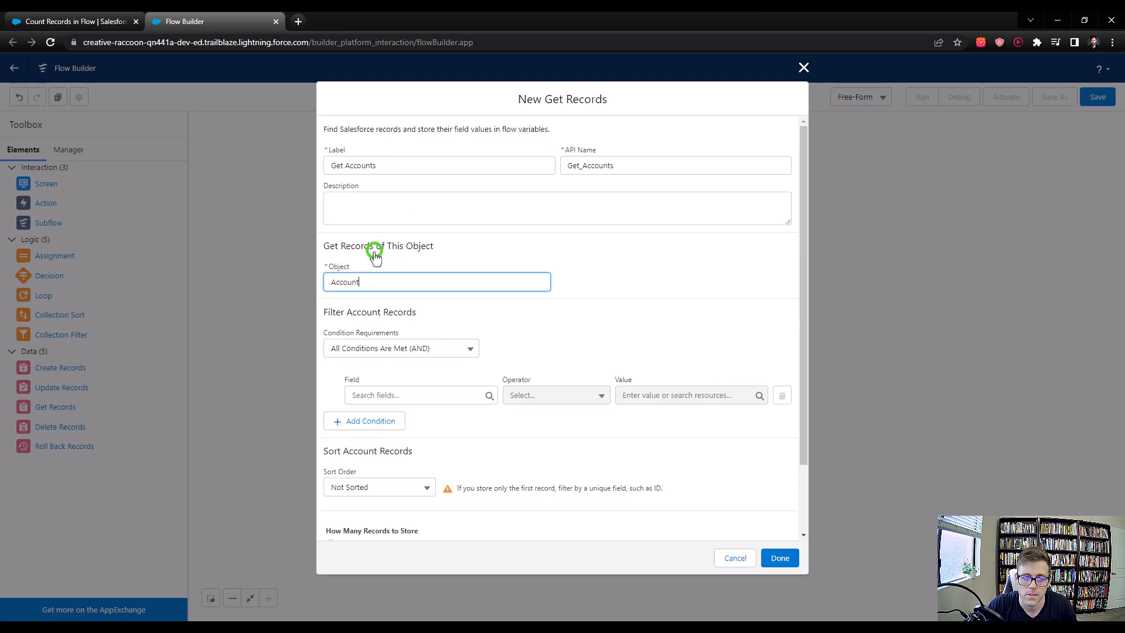
Set Get Accounts to retrieve all Account records without conditions and store all records, and connect Start to it
scroll(628, 423, down, 2)
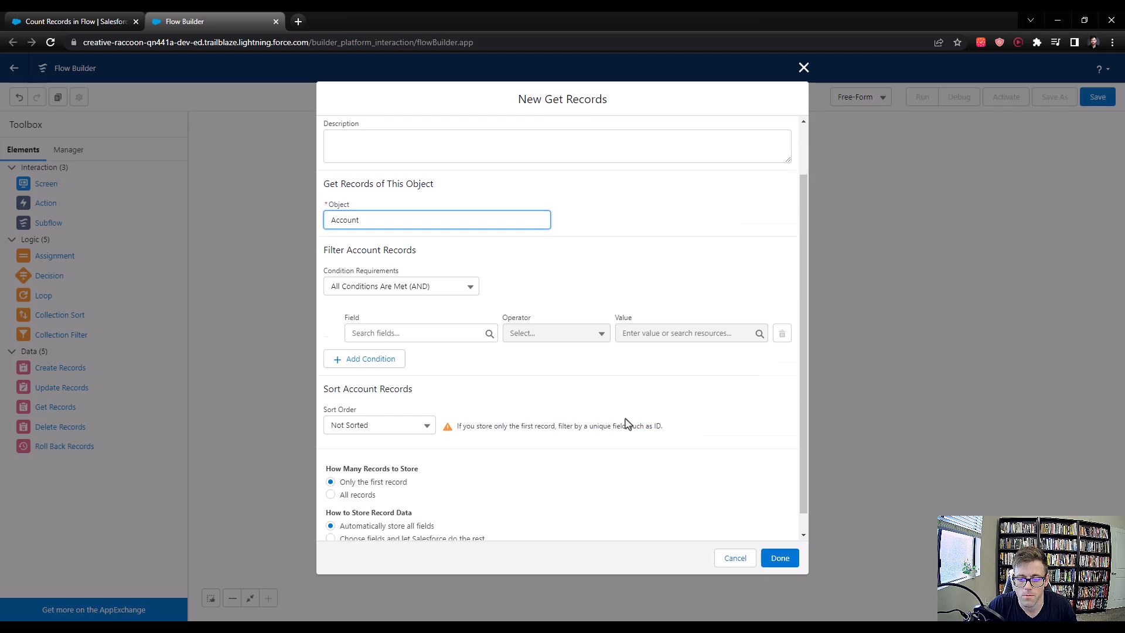
click(425, 275)
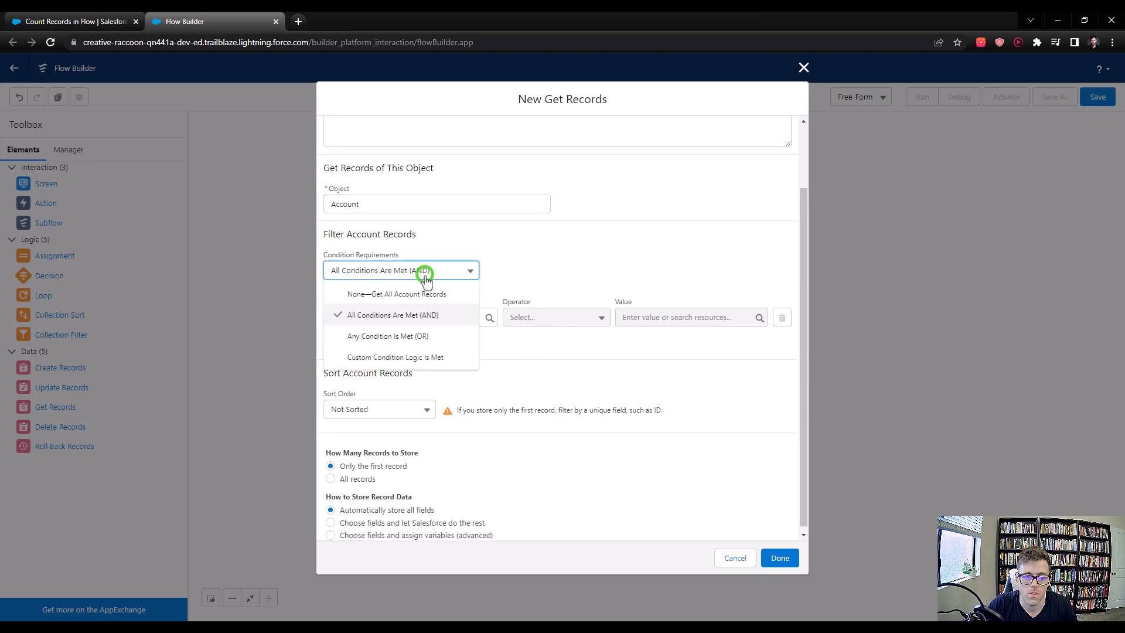
click(427, 299)
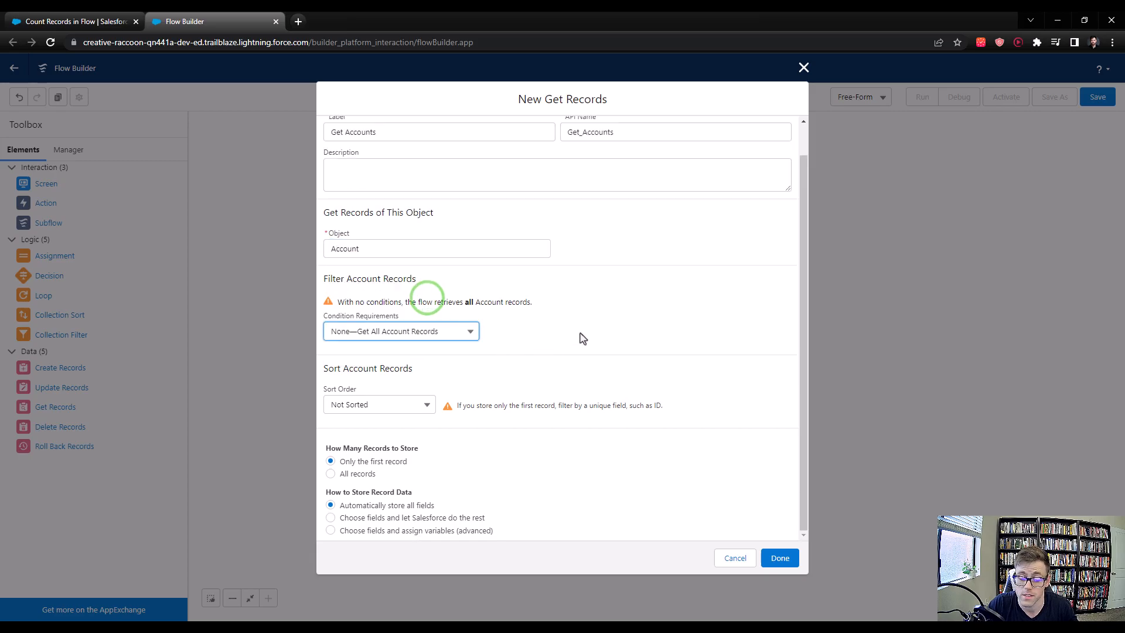
click(605, 337)
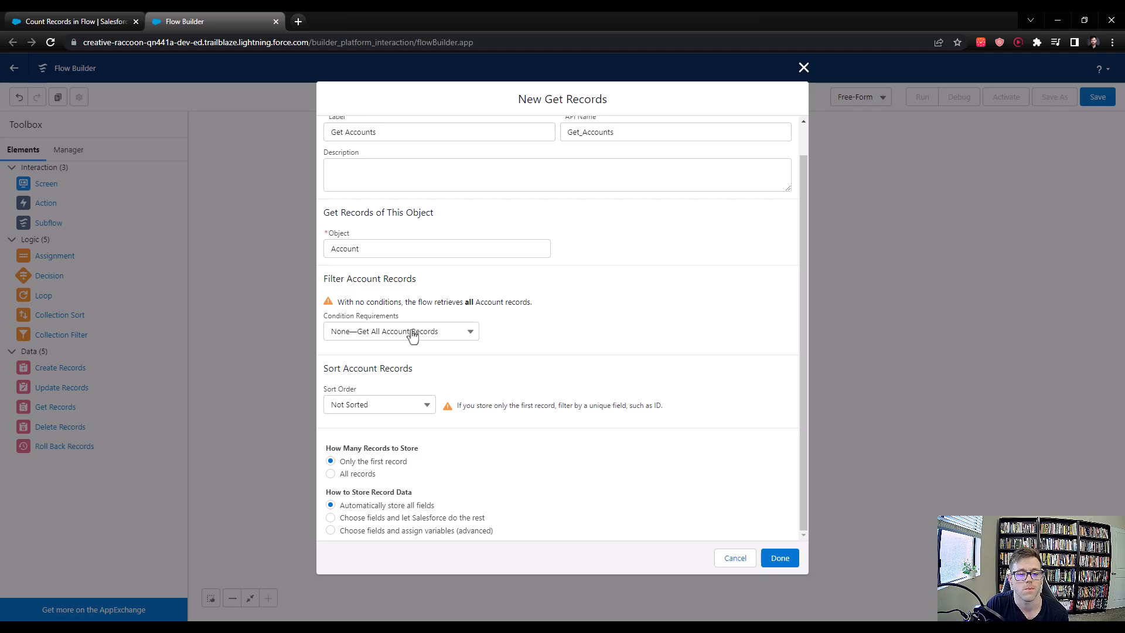
click(357, 474)
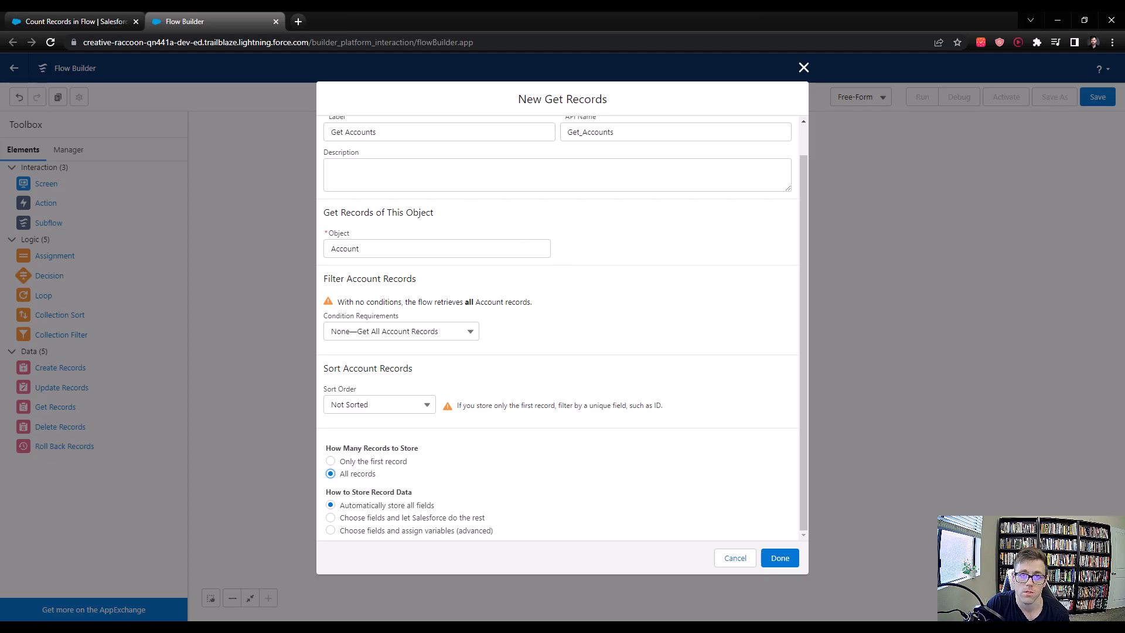
click(779, 558)
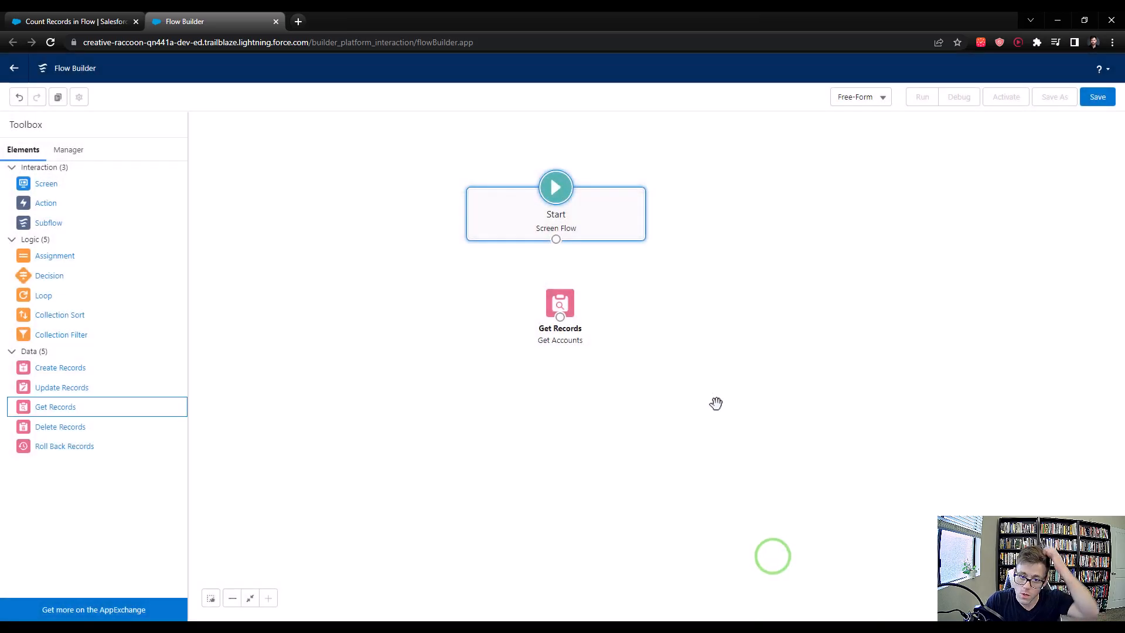
drag(557, 240, 557, 327)
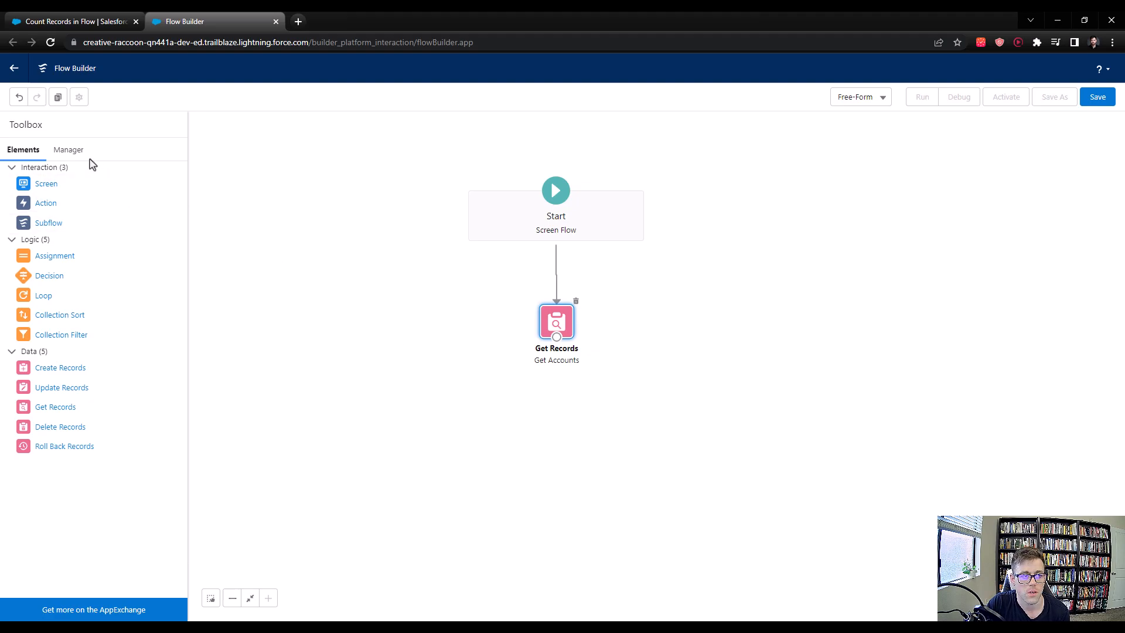
Create a new variable resource with the API name "RecordCount" and the Number data type
click(69, 150)
click(58, 205)
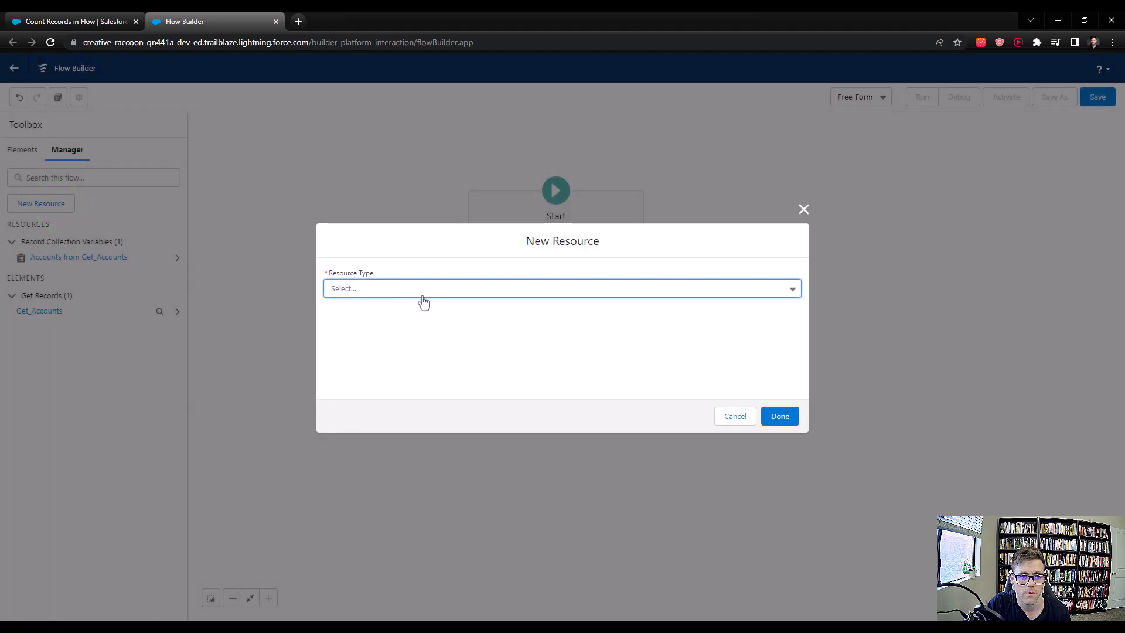
click(421, 293)
click(385, 317)
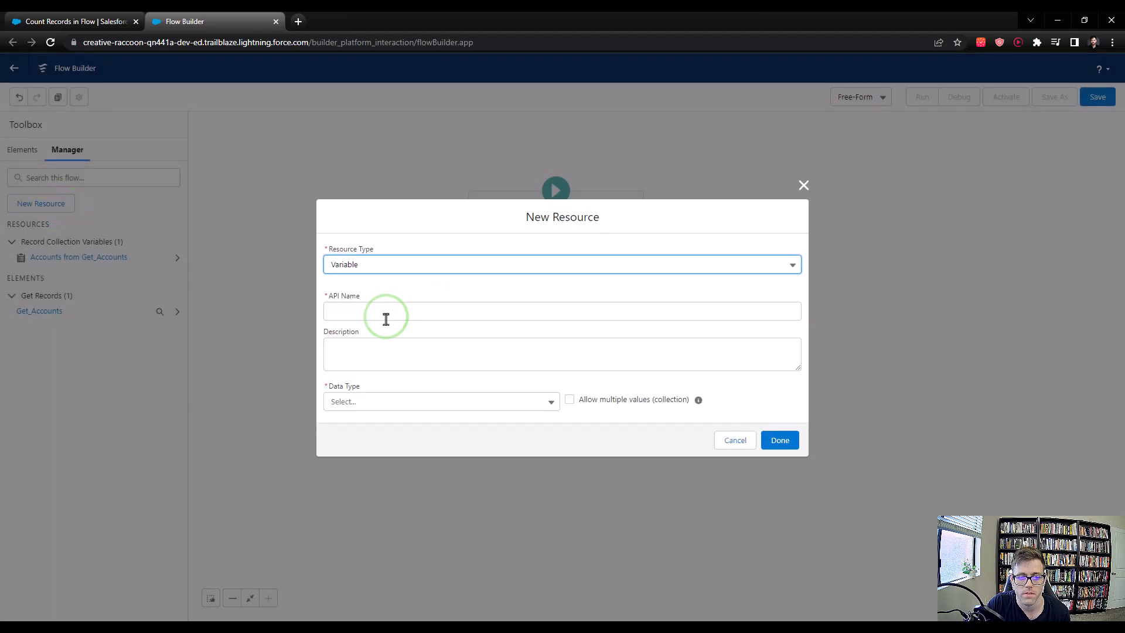
click(354, 316)
text(RecordCount)
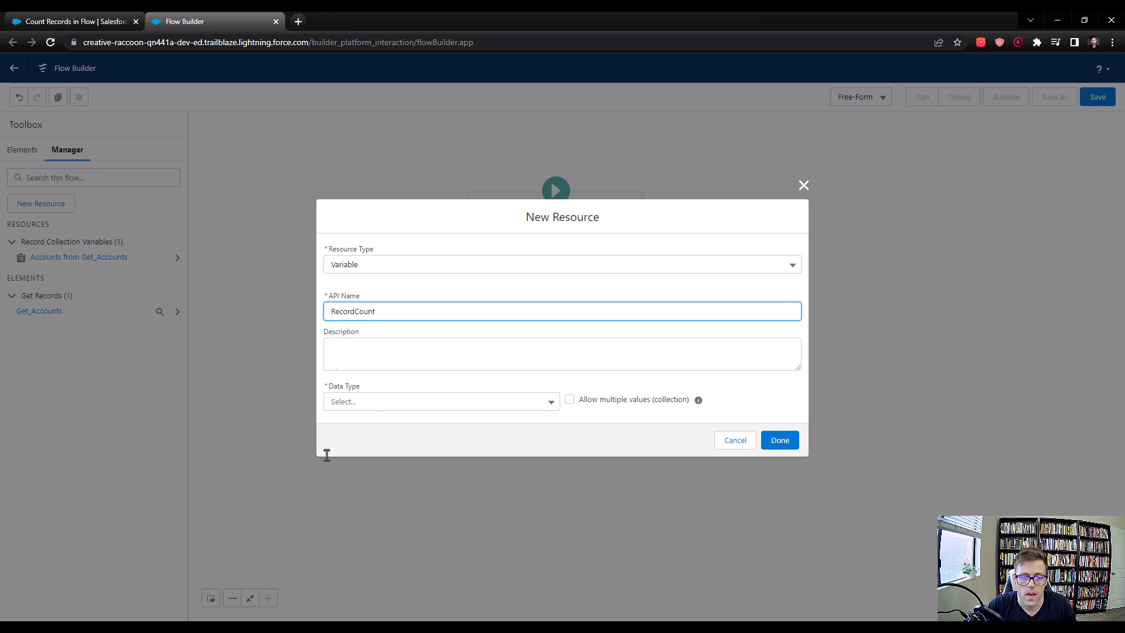
click(356, 403)
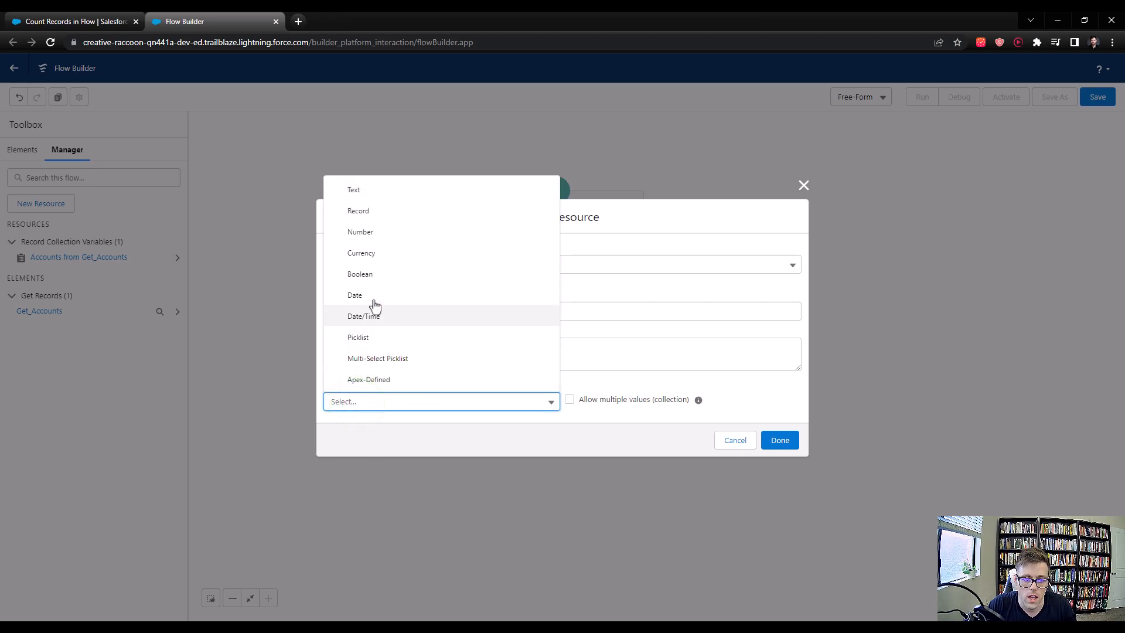
click(360, 232)
Give the RecordCount variable 0 decimal places and a default value of 0, and save the resource
click(352, 382)
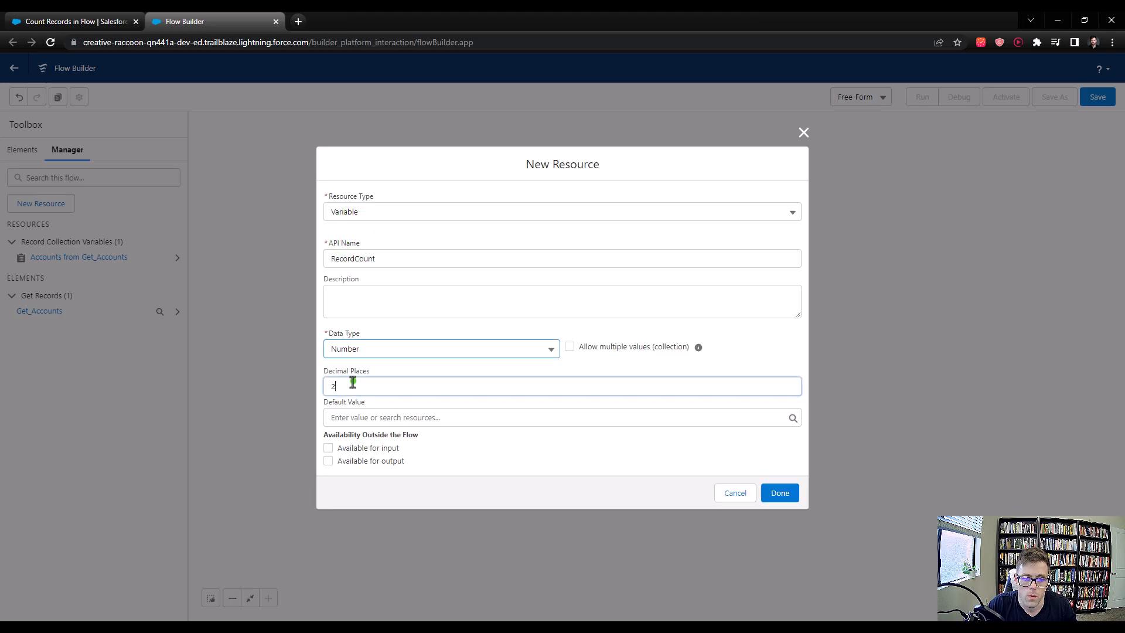
key(BackSpace)
text(0)
click(479, 459)
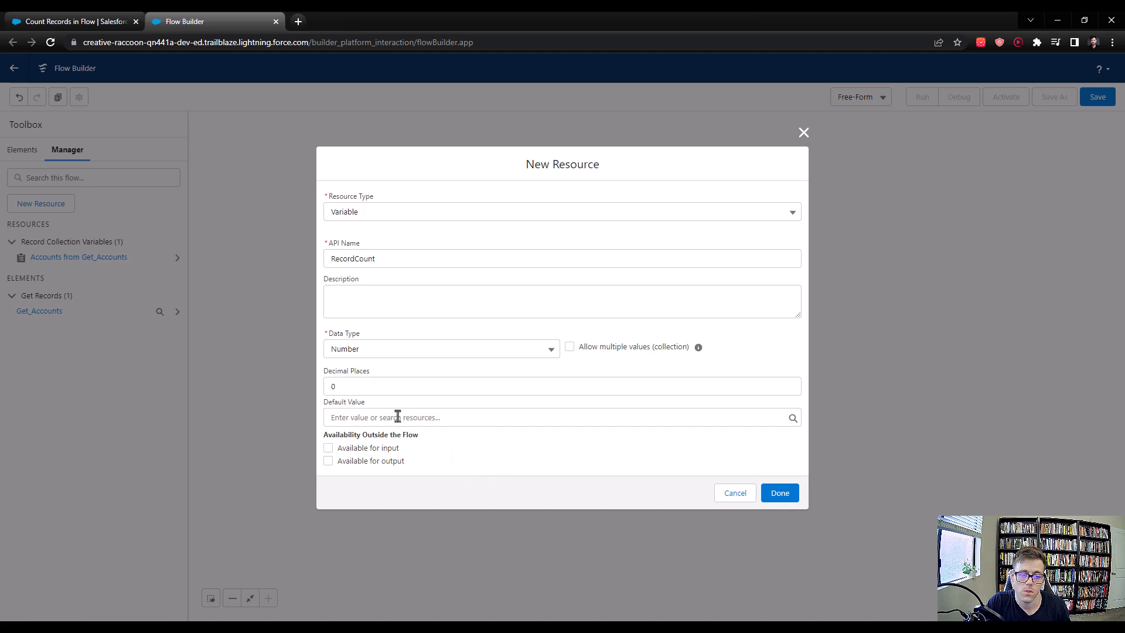
click(397, 416)
text(0)
click(472, 460)
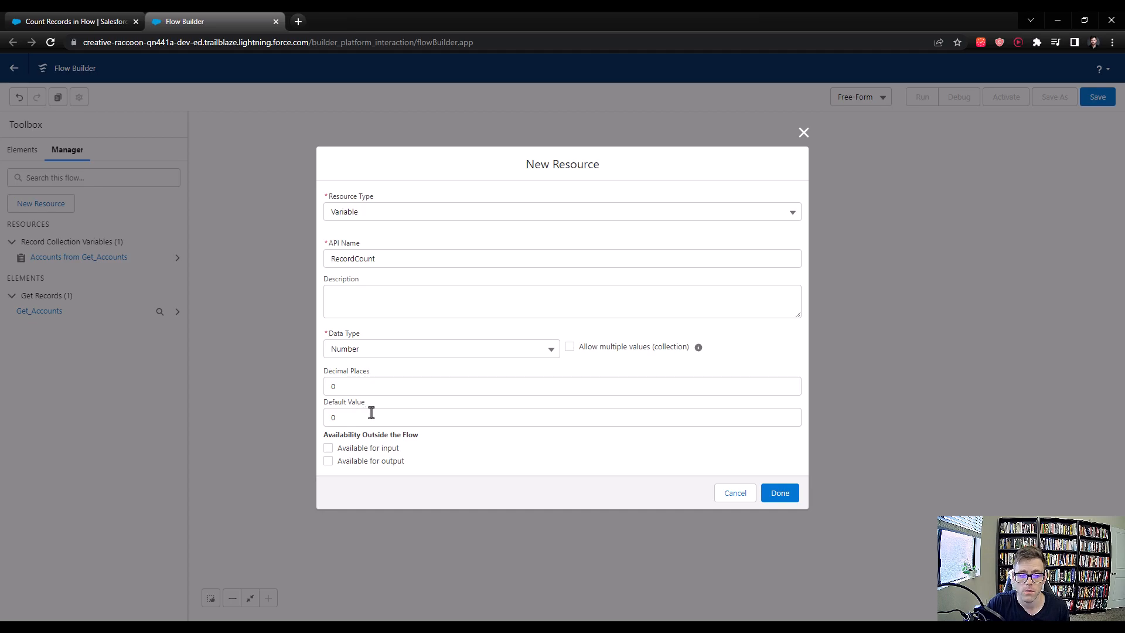
click(333, 417)
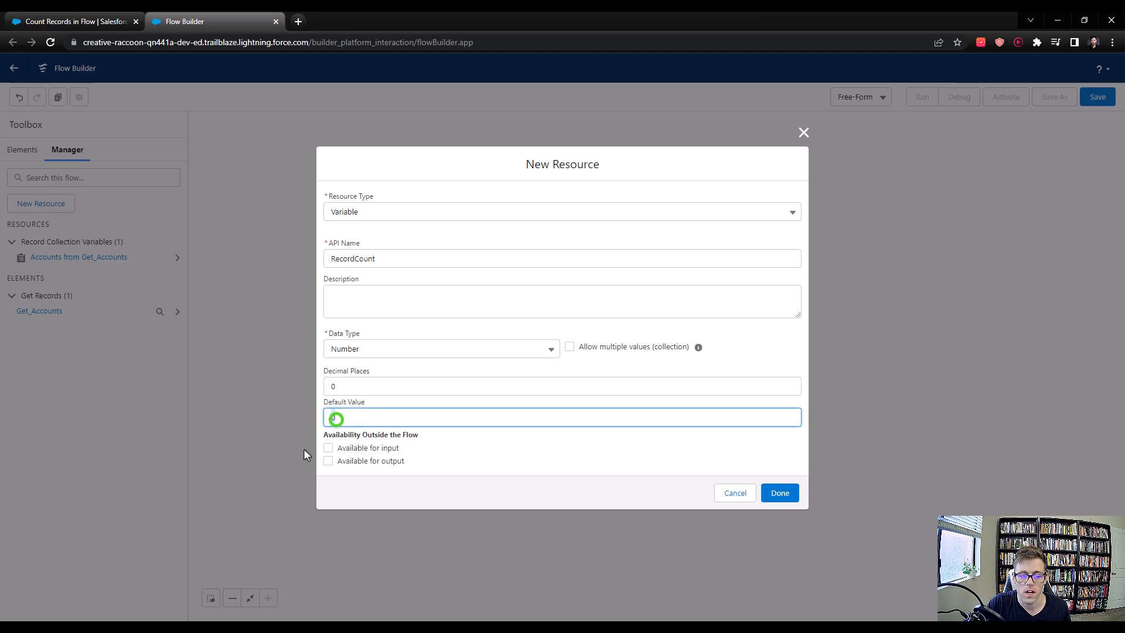
click(483, 445)
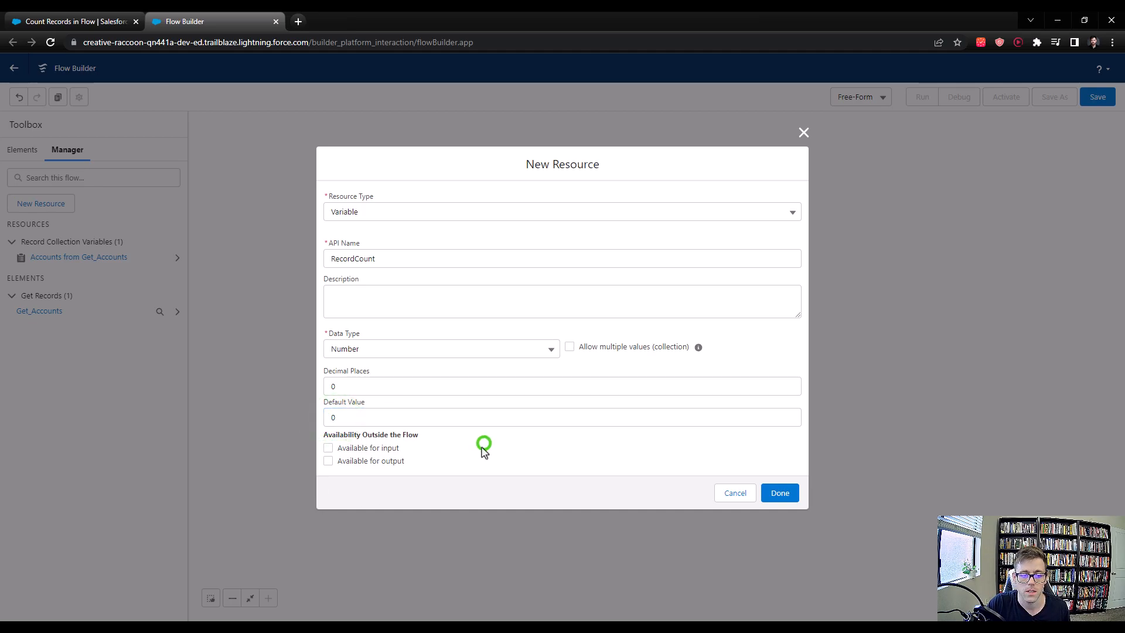
click(779, 494)
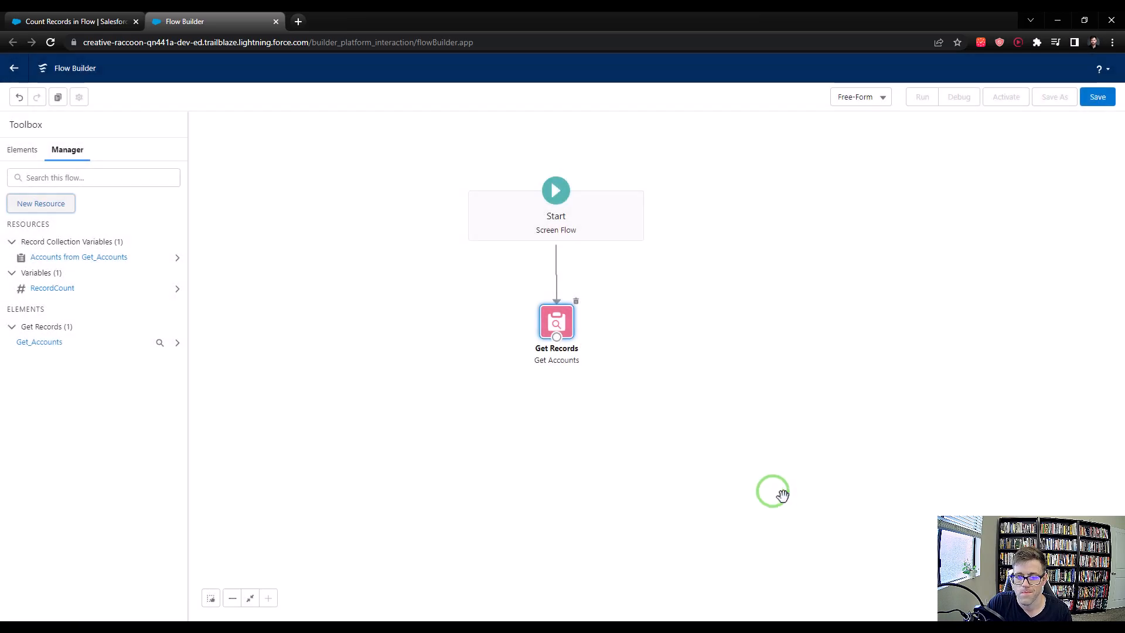
Add a Loop element below Get Accounts and label it "Count Every Account"
click(23, 150)
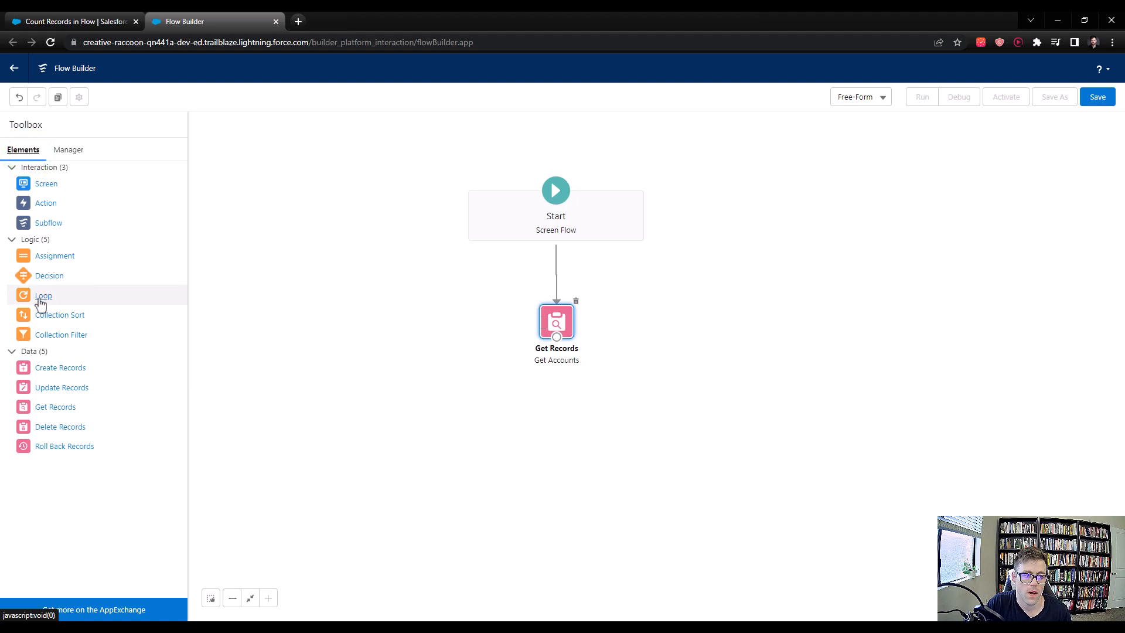
drag(39, 295, 549, 388)
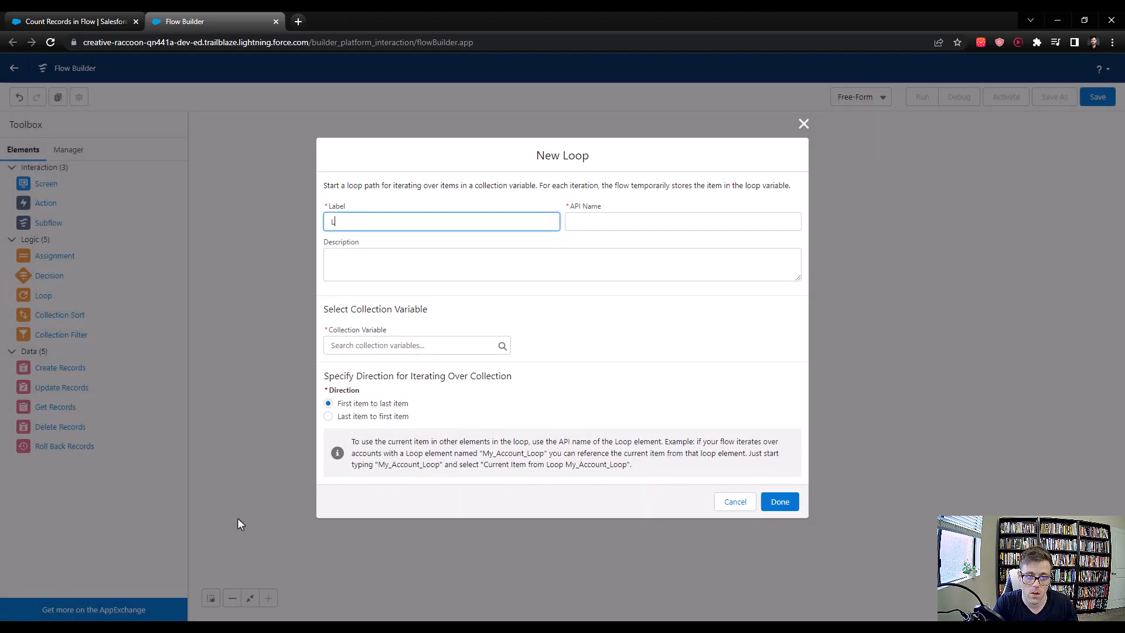
text(Count Every Account)
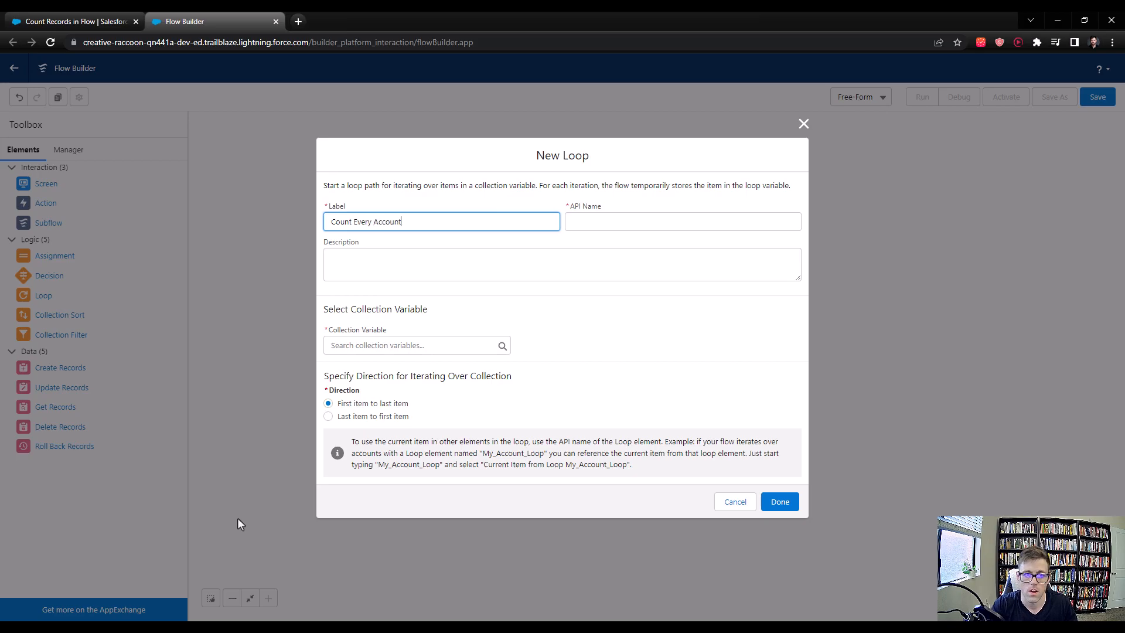
key(Tab)
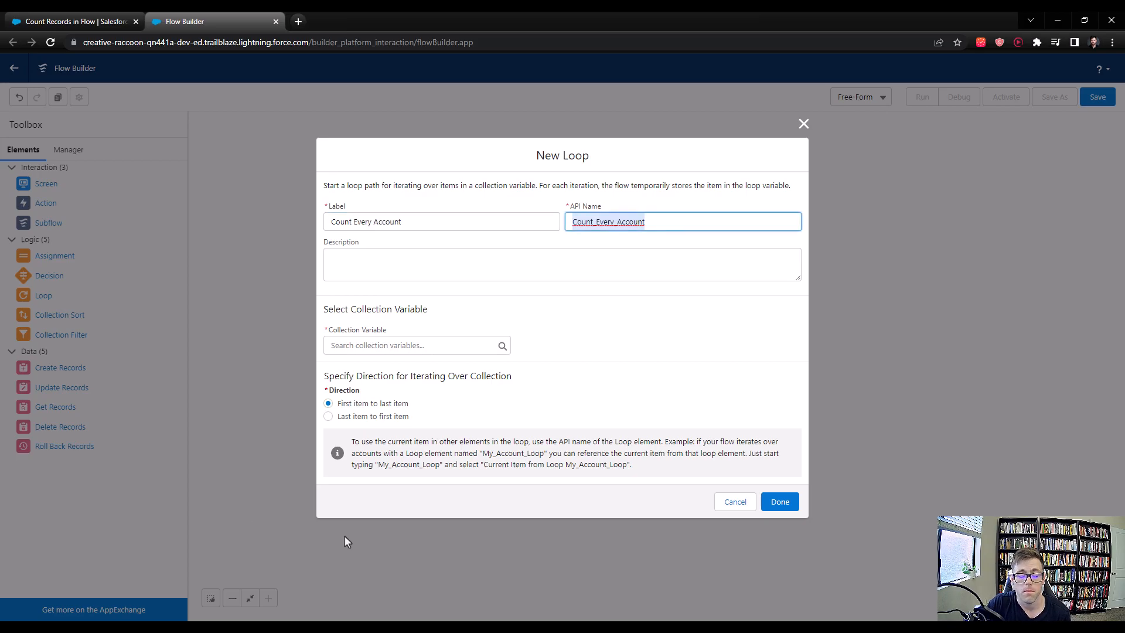
Make the loop iterate over the collection Accounts from Get_Accounts, and connect the Get Accounts element to the loop
click(408, 346)
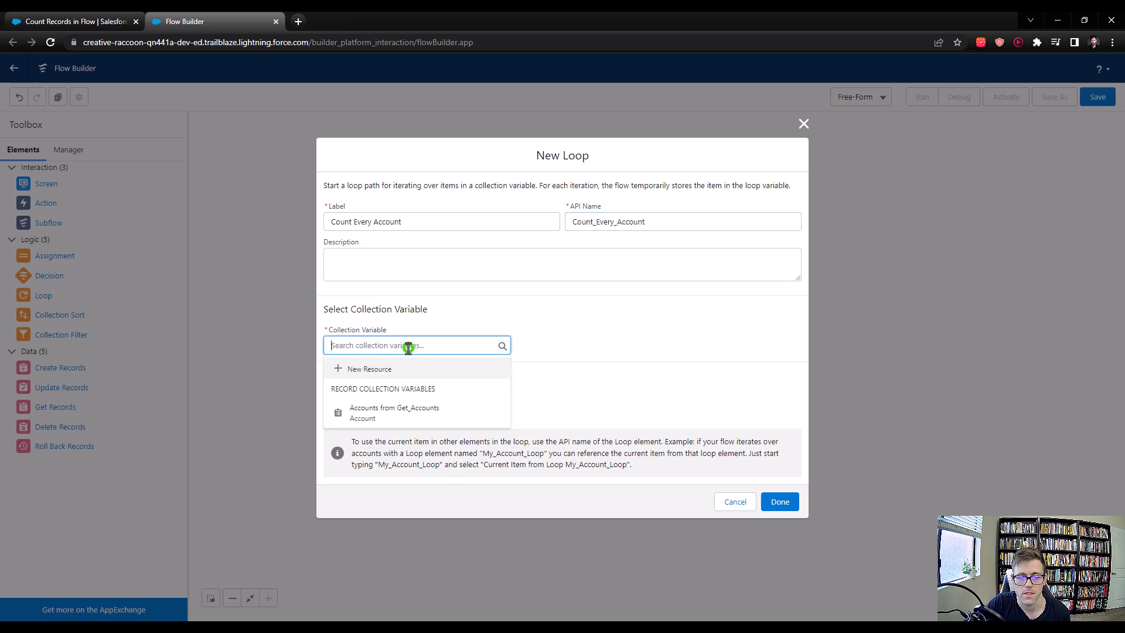
click(401, 419)
click(781, 504)
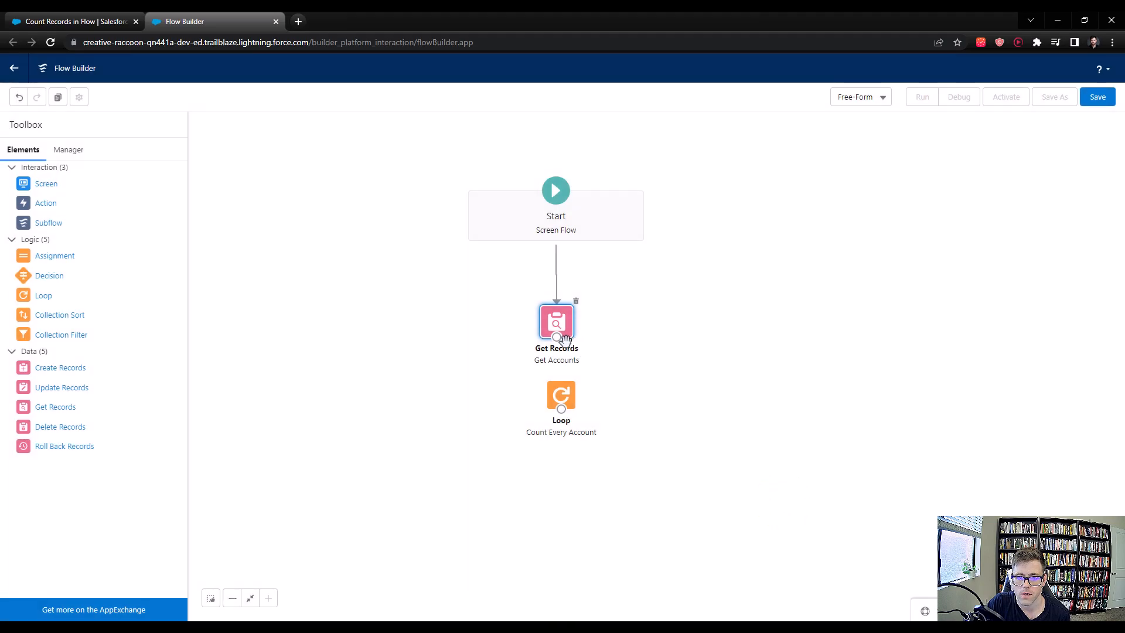
click(555, 340)
drag(555, 340, 563, 408)
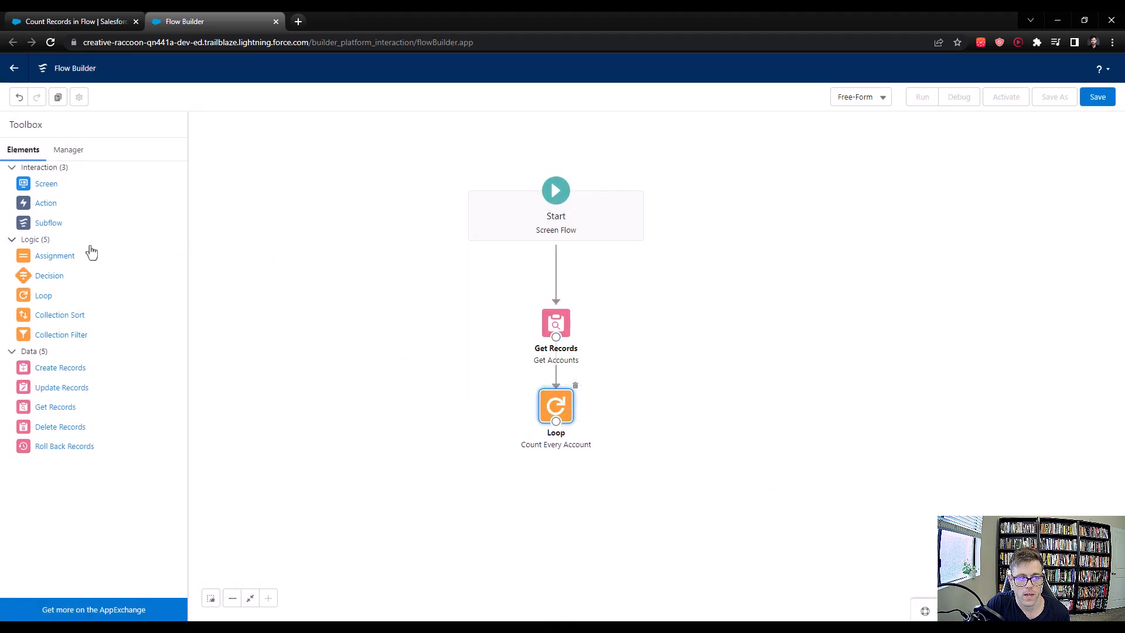
Add an Assignment element beside the loop and label it "Increase Count by 1"
drag(59, 262, 657, 400)
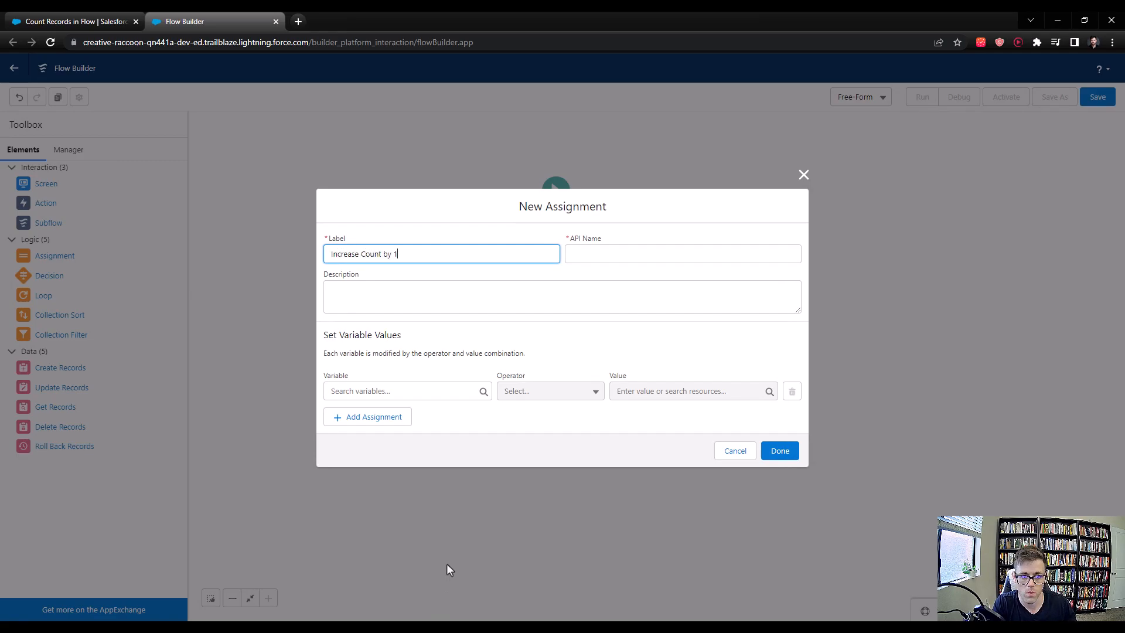
key(Tab)
click(577, 335)
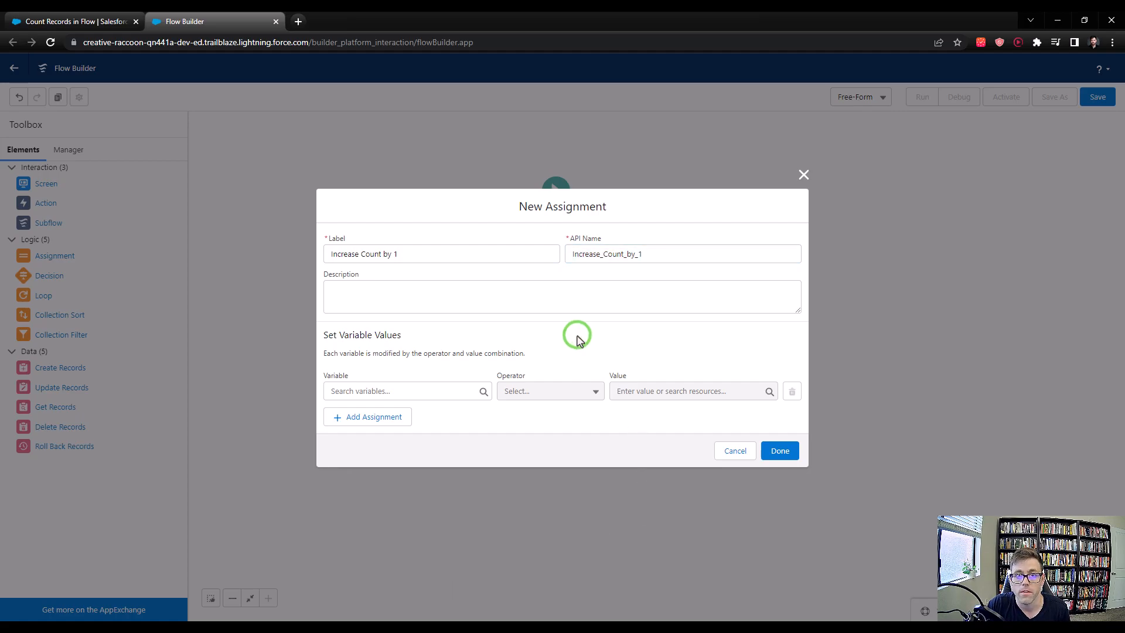
Set the assignment to add 1 to the RecordCount variable and finish the element
click(394, 389)
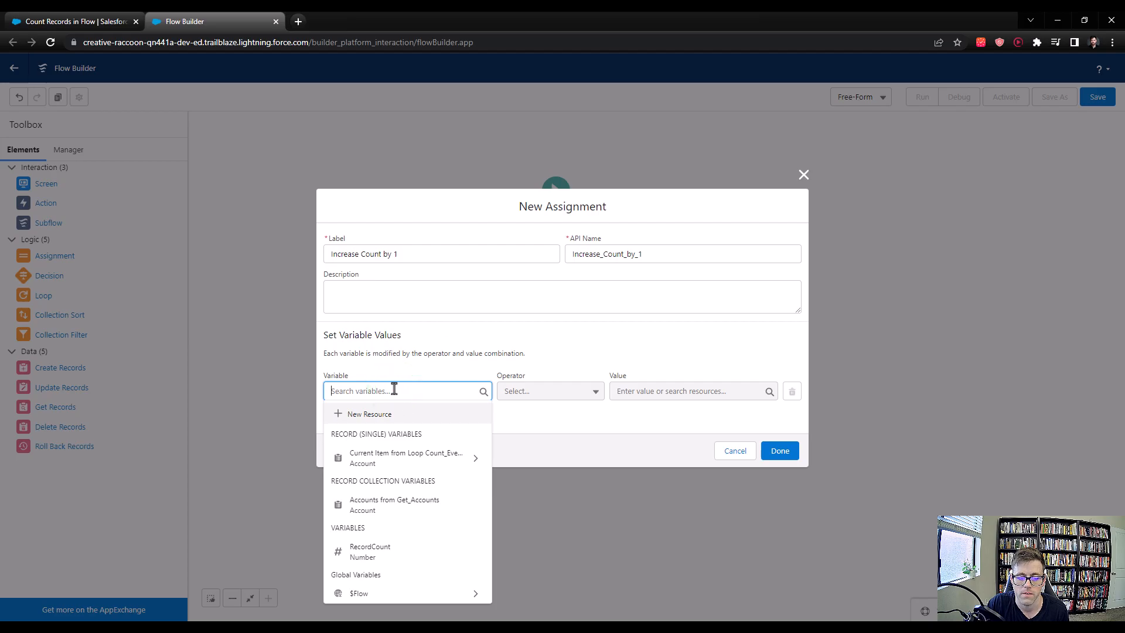
click(403, 554)
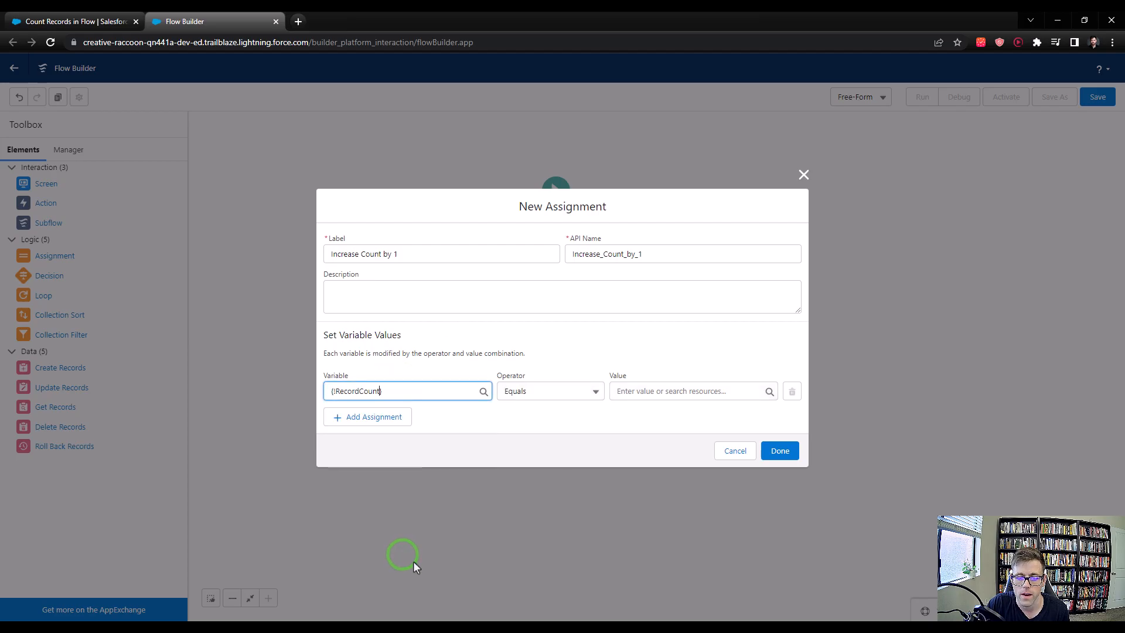
click(576, 391)
click(527, 435)
click(639, 390)
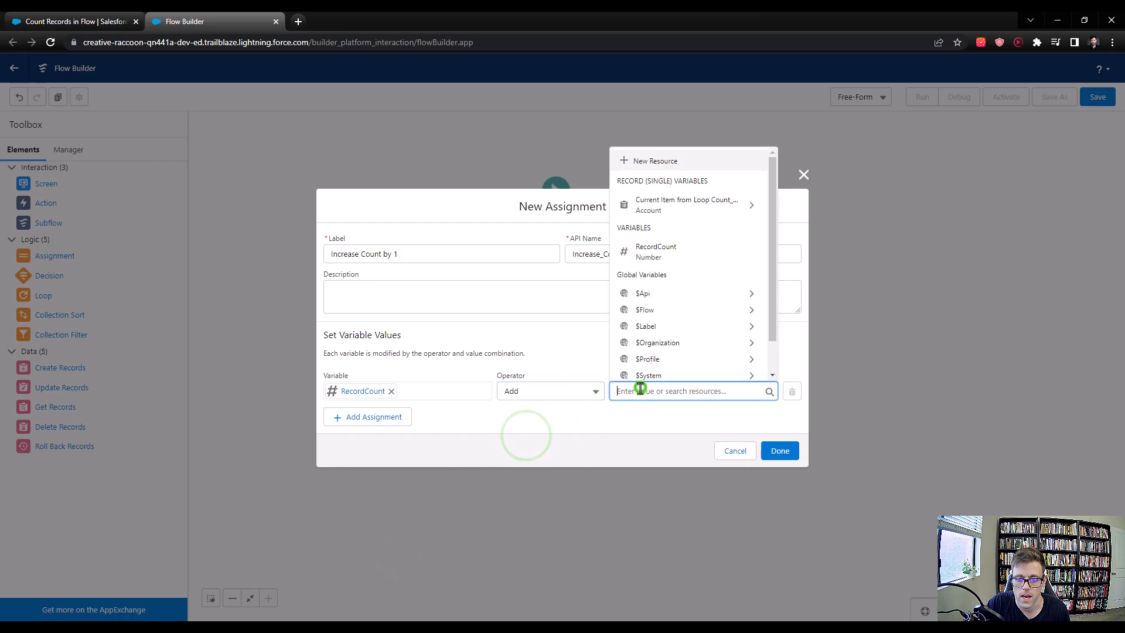
text(1)
click(590, 422)
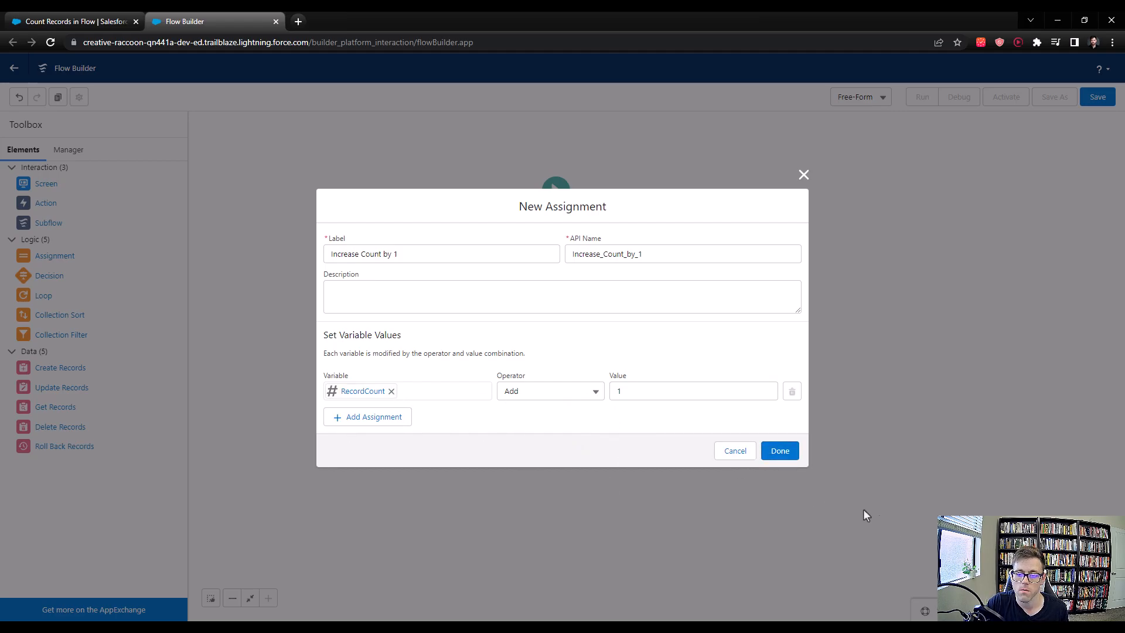
click(771, 454)
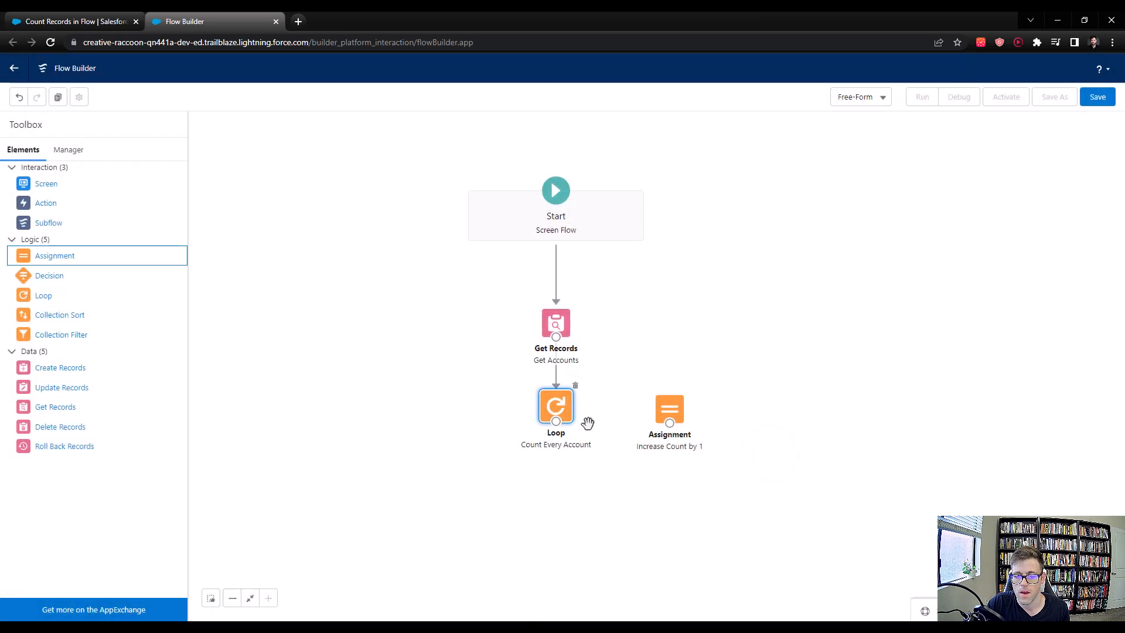
Connect the loop to the Increase Count by 1 assignment for each item in the collection, and connect the assignment back to the loop
drag(556, 421, 665, 414)
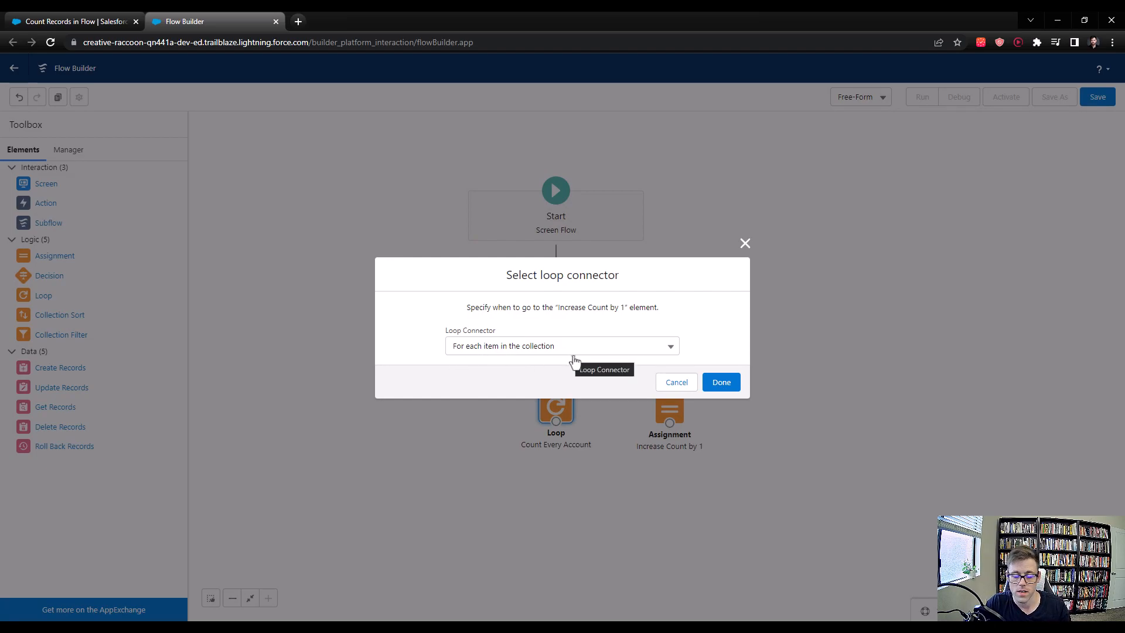
click(720, 384)
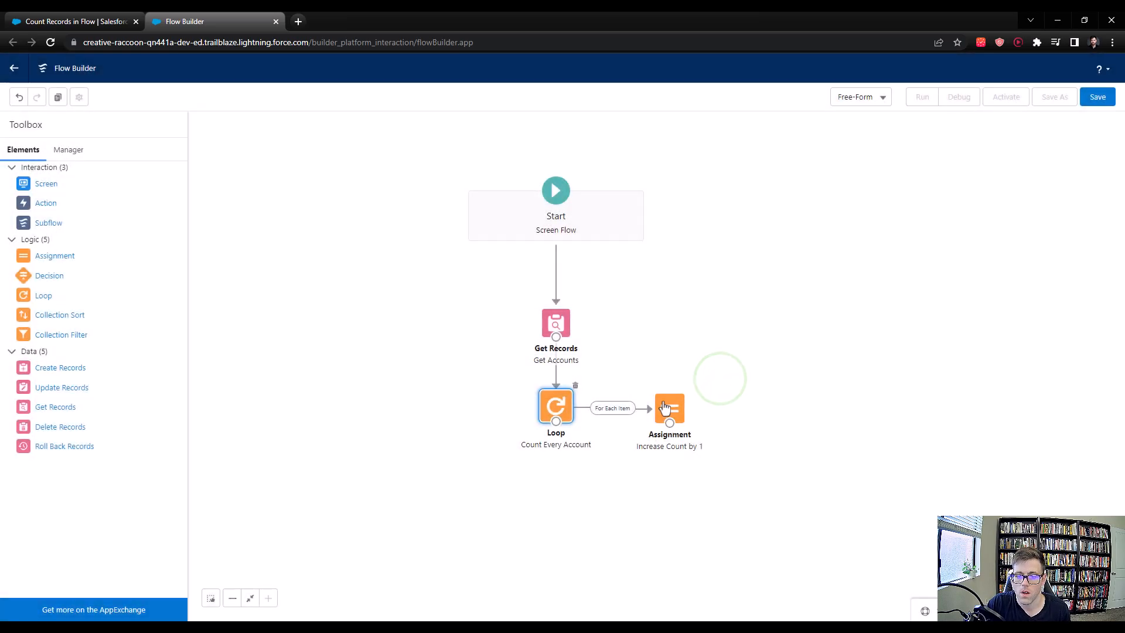
drag(668, 413, 558, 413)
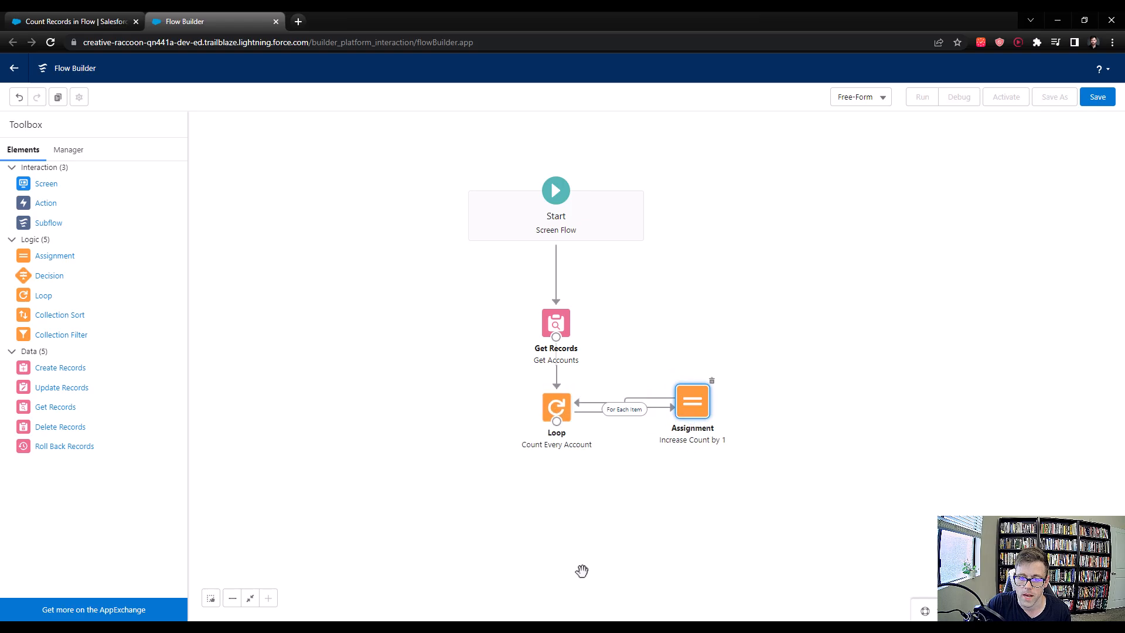
drag(691, 405, 690, 408)
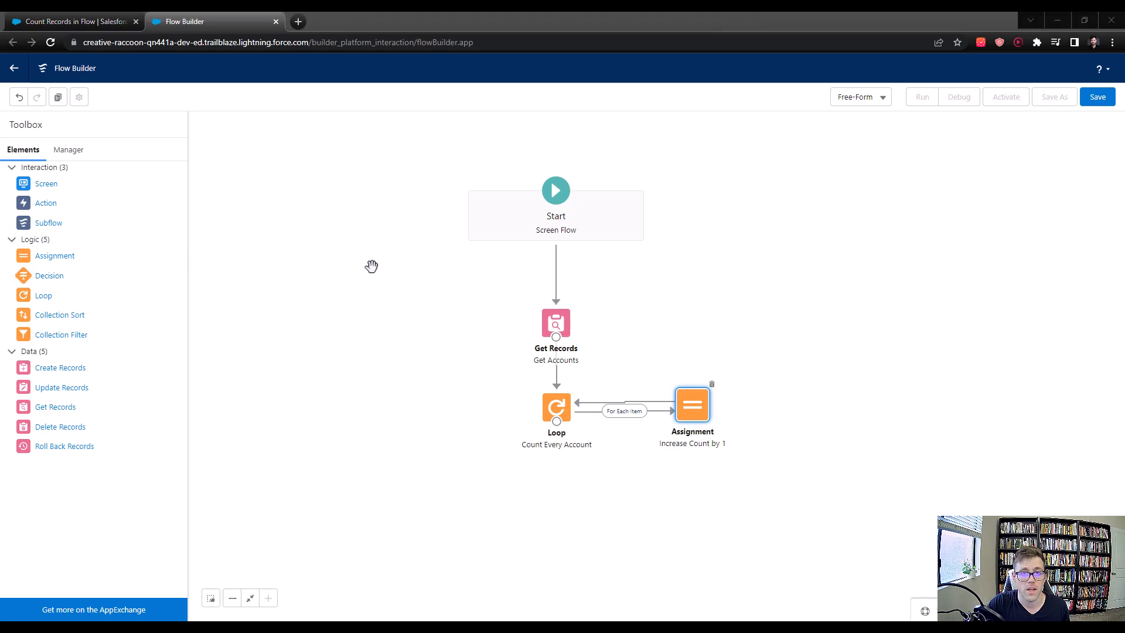
Add a Screen element below the loop and label it "ScreenOne"
drag(42, 187, 560, 494)
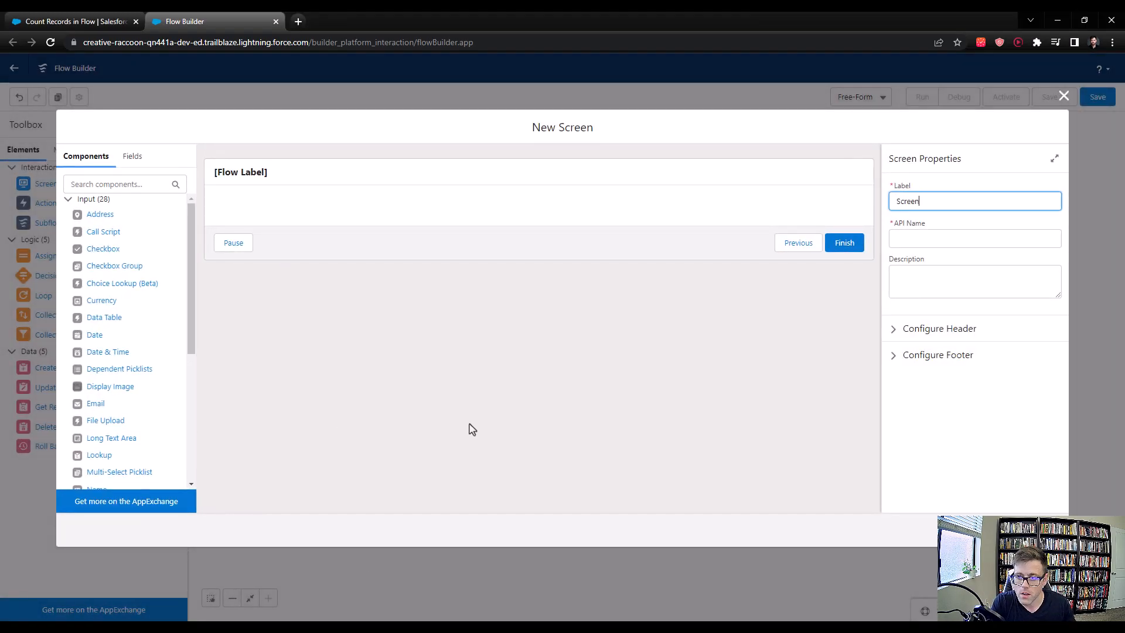
key(Tab)
click(462, 454)
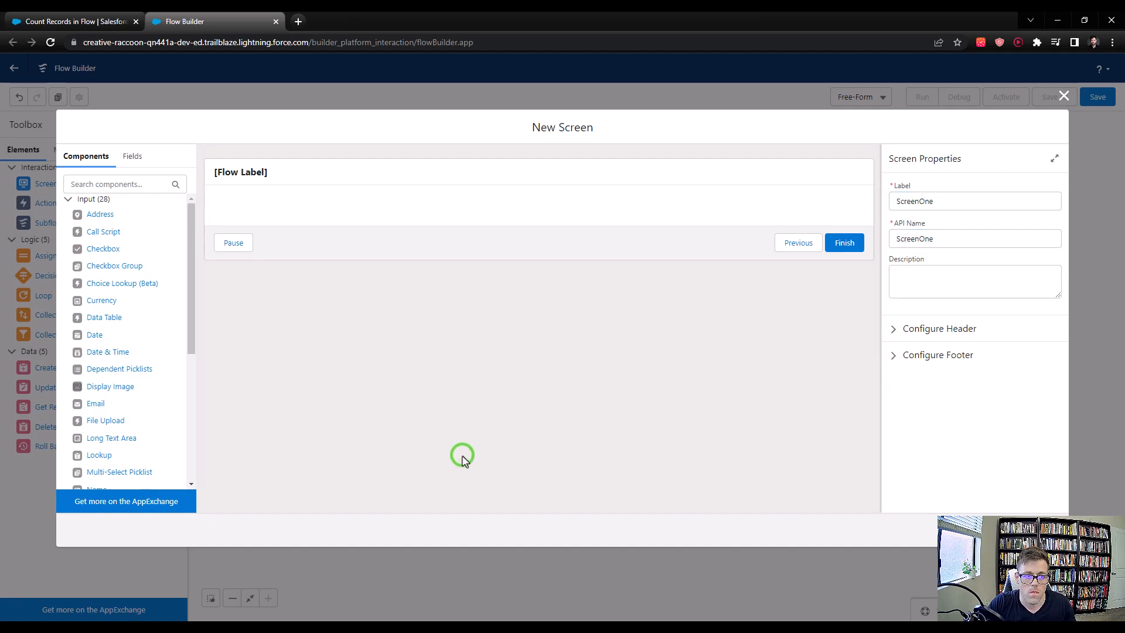
Add a Display Text component to the screen with the API name "DisplayTextOne"
scroll(140, 318, down, 5)
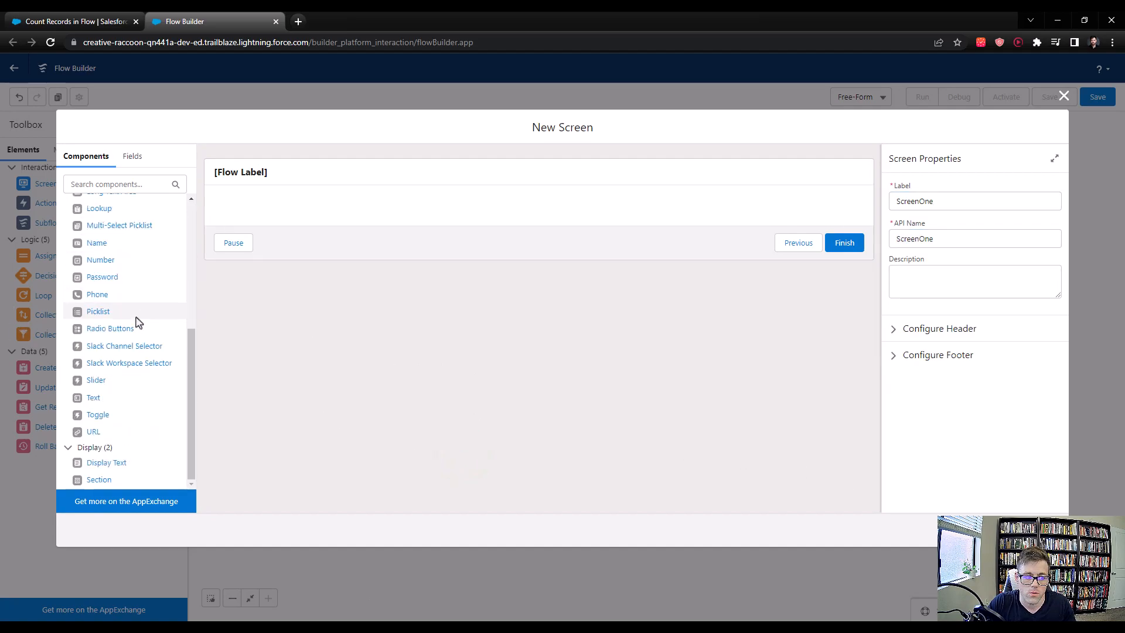
drag(101, 464, 377, 213)
click(964, 204)
text(D)
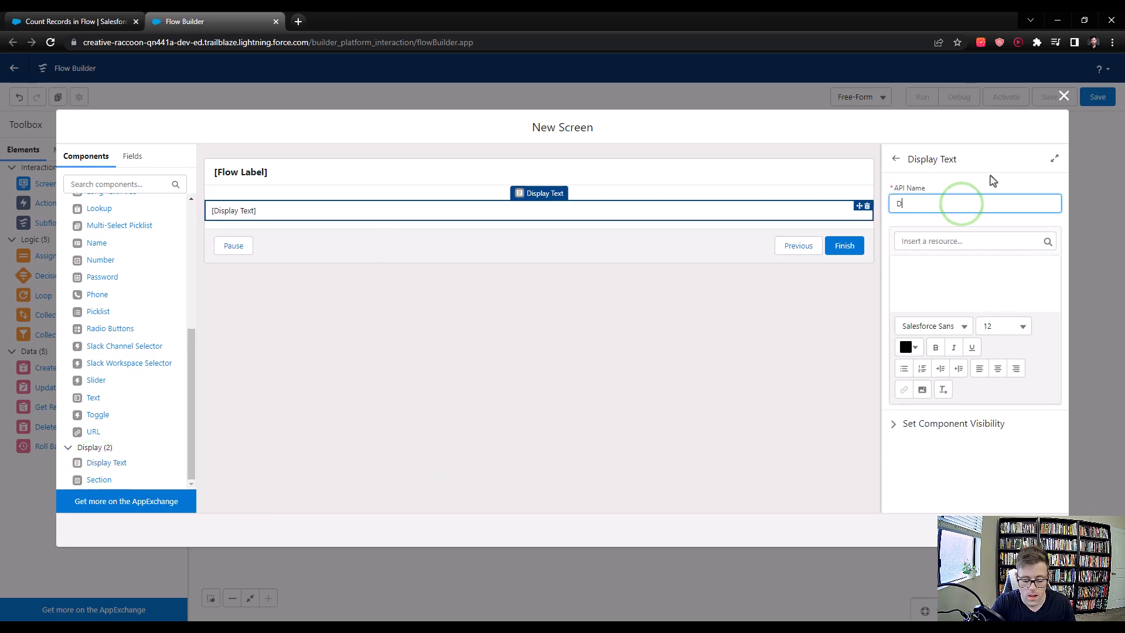
text(isplayTextOne)
Set the display text to "The number of accounts is: {!RecordCount}", inserting the RecordCount variable as a resource
click(960, 284)
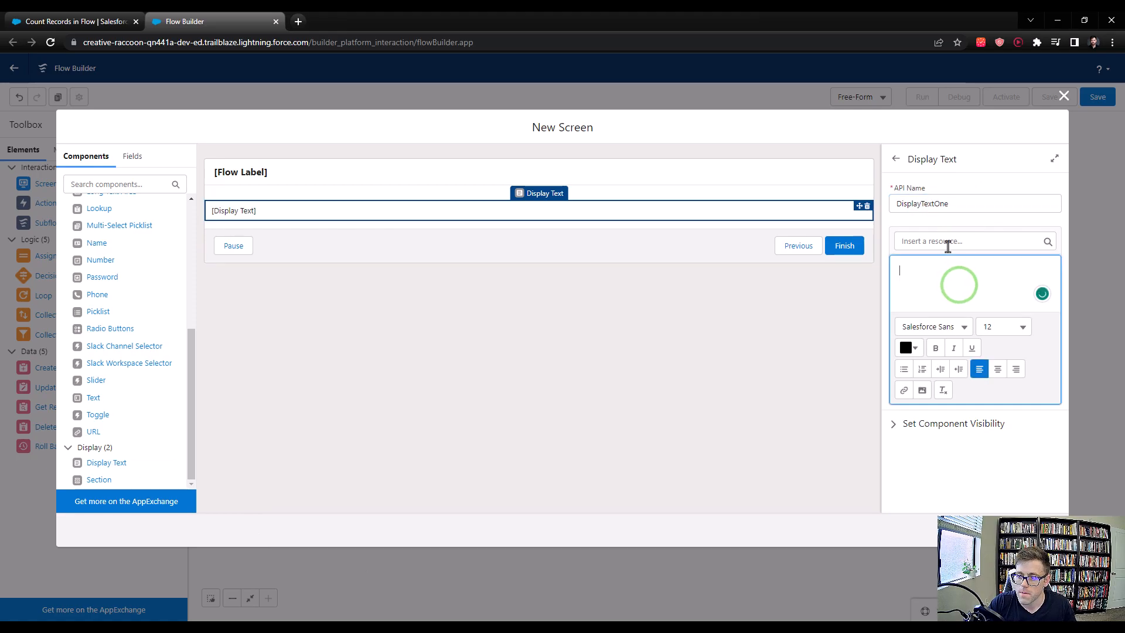
click(939, 241)
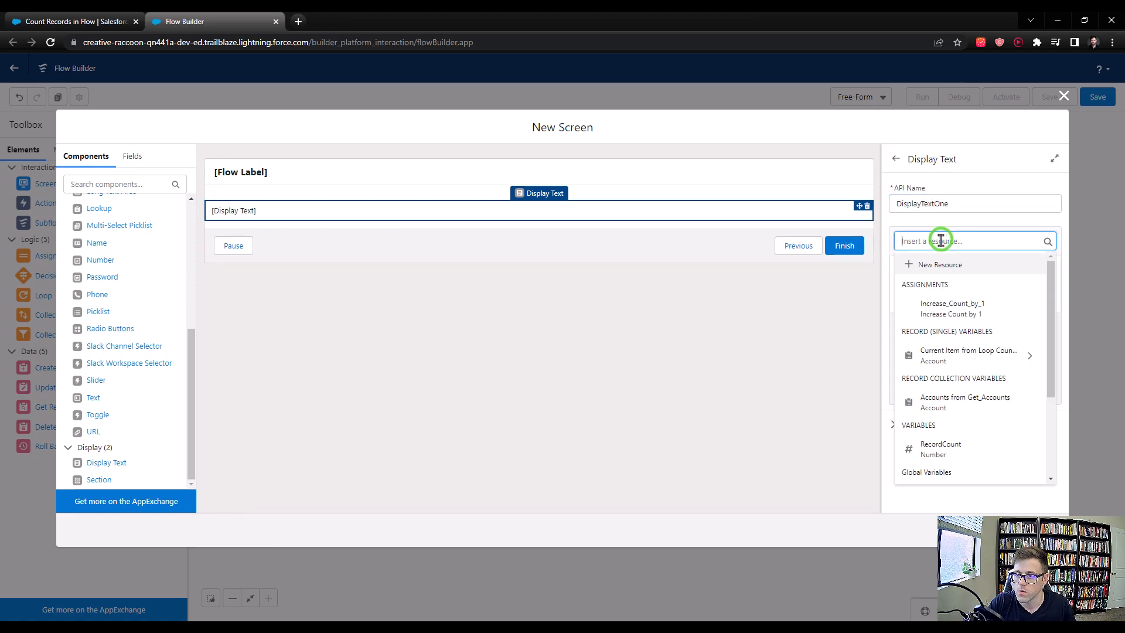
click(982, 454)
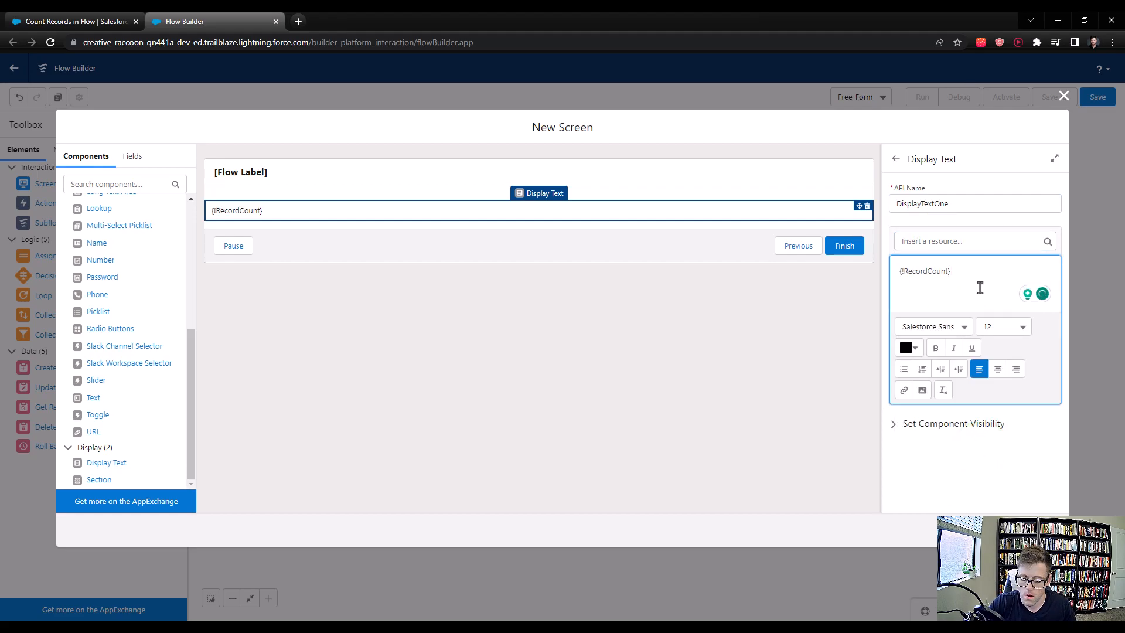
text(The )
text(number of acc)
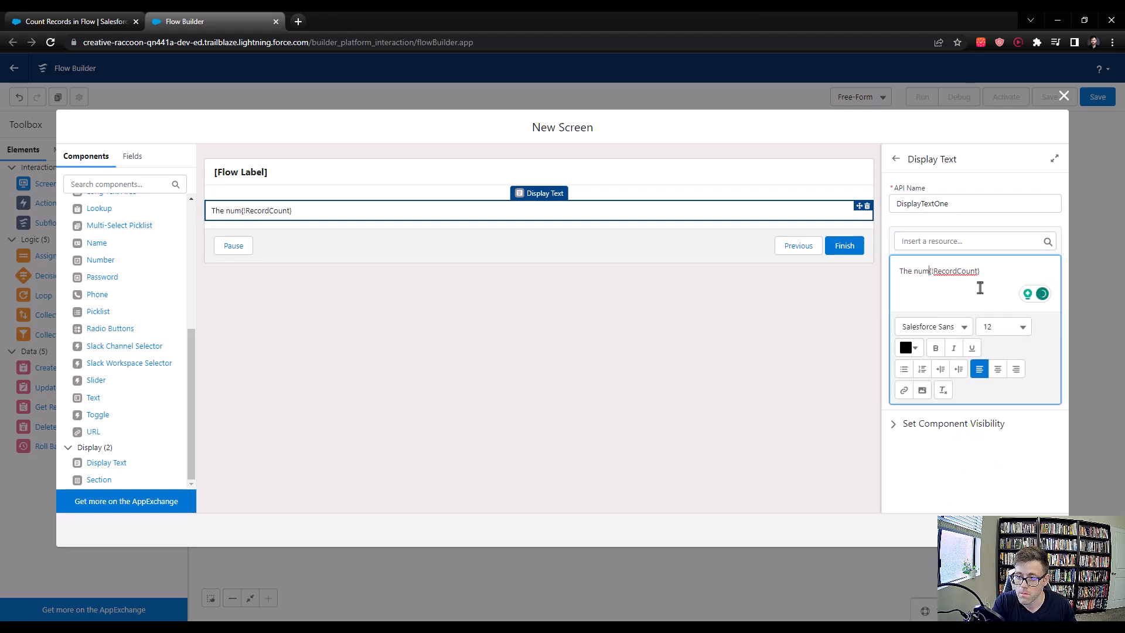
text(ounts is:)
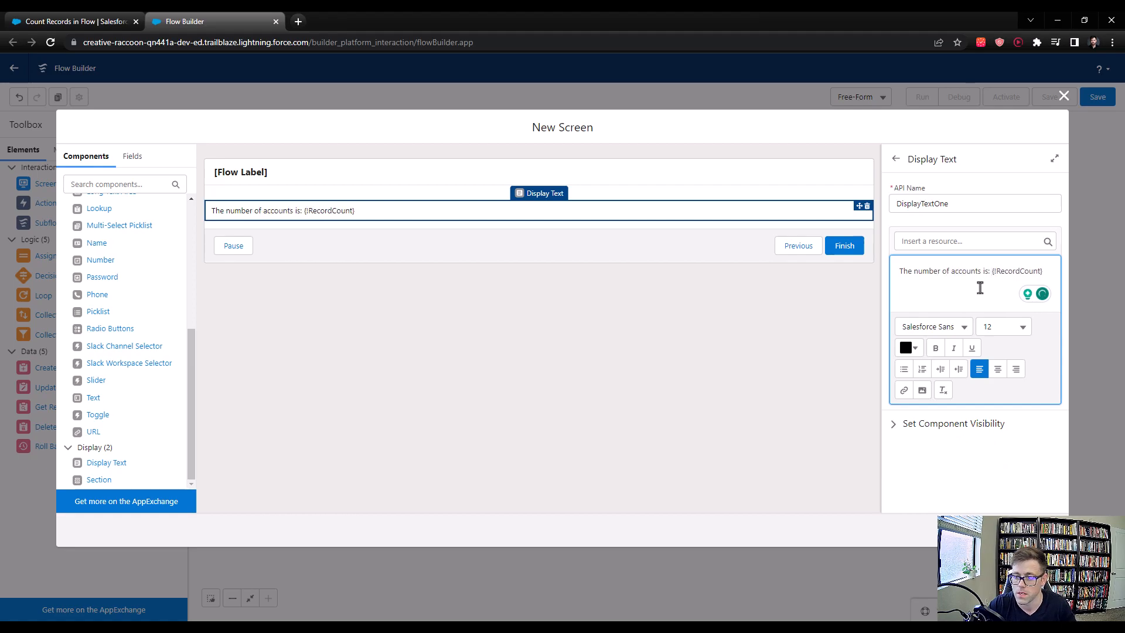
Finish the screen element and connect the loop to it as the path after the last item
click(1005, 453)
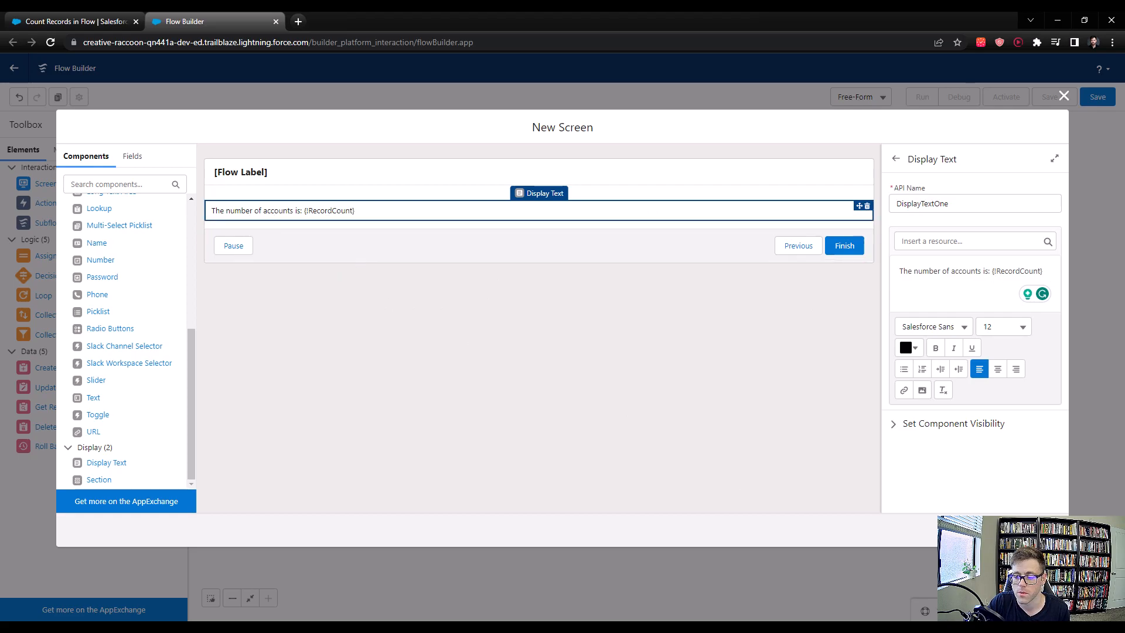
click(1064, 95)
drag(556, 421, 560, 517)
Save the flow with the label "Count Records in Flow" and the API name Count_Records_in_Flow
click(1098, 98)
click(473, 293)
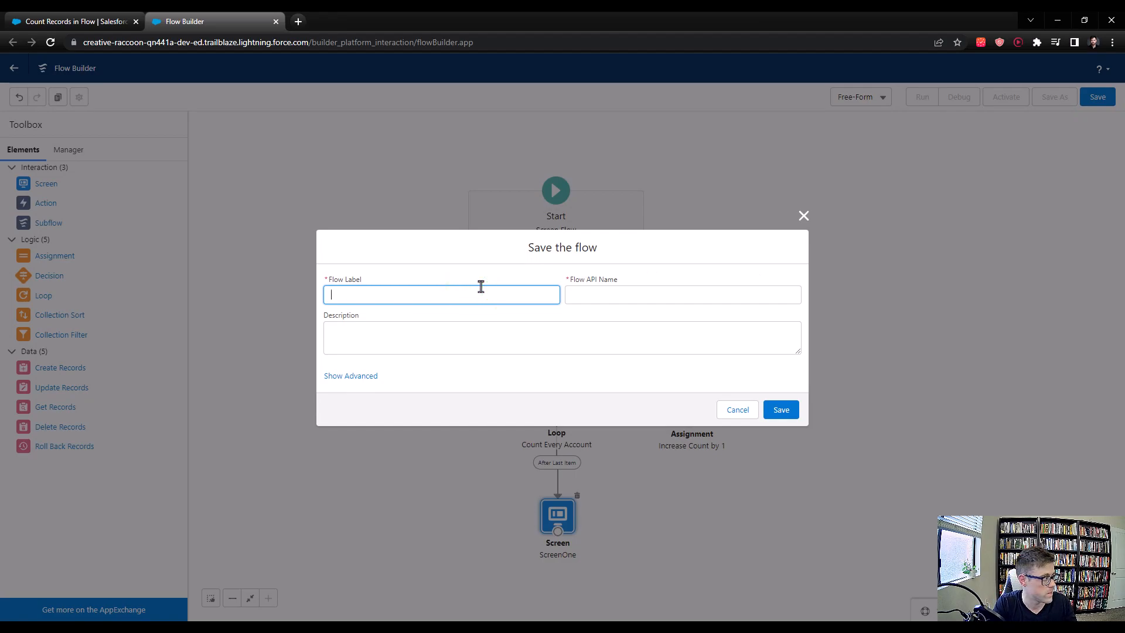
text(Count Rec)
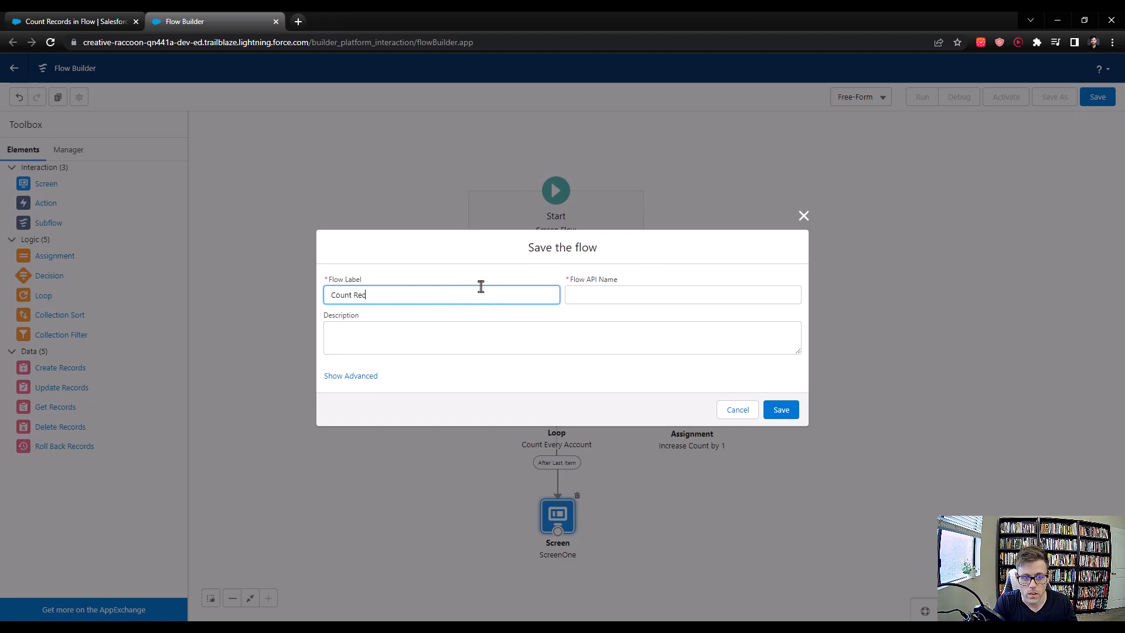
text(ords in Flow)
key(Tab)
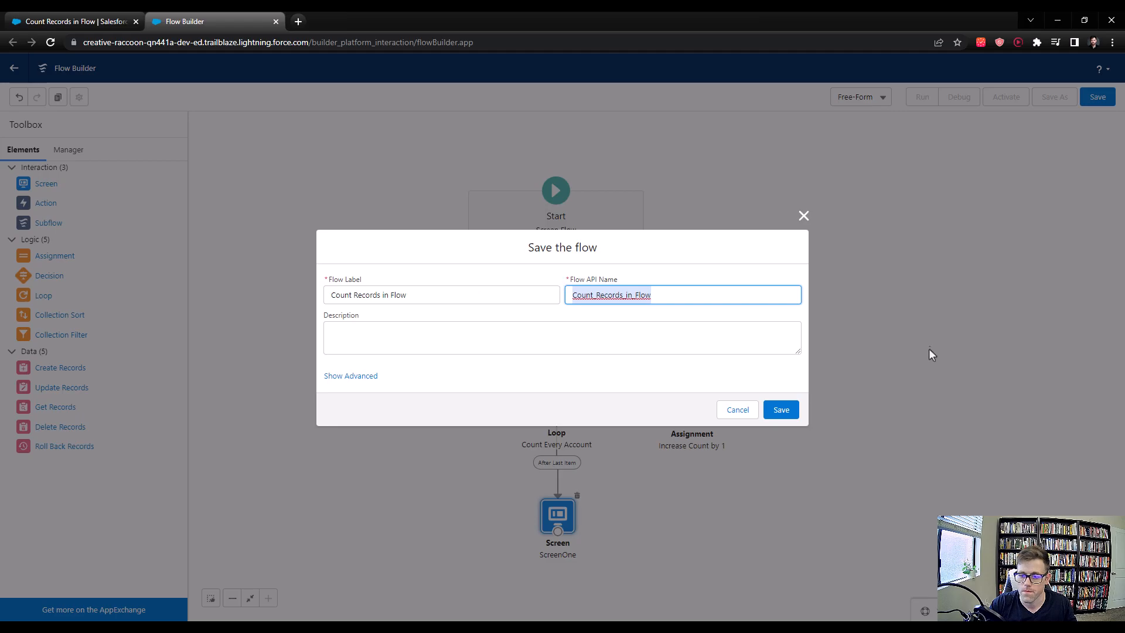
click(781, 409)
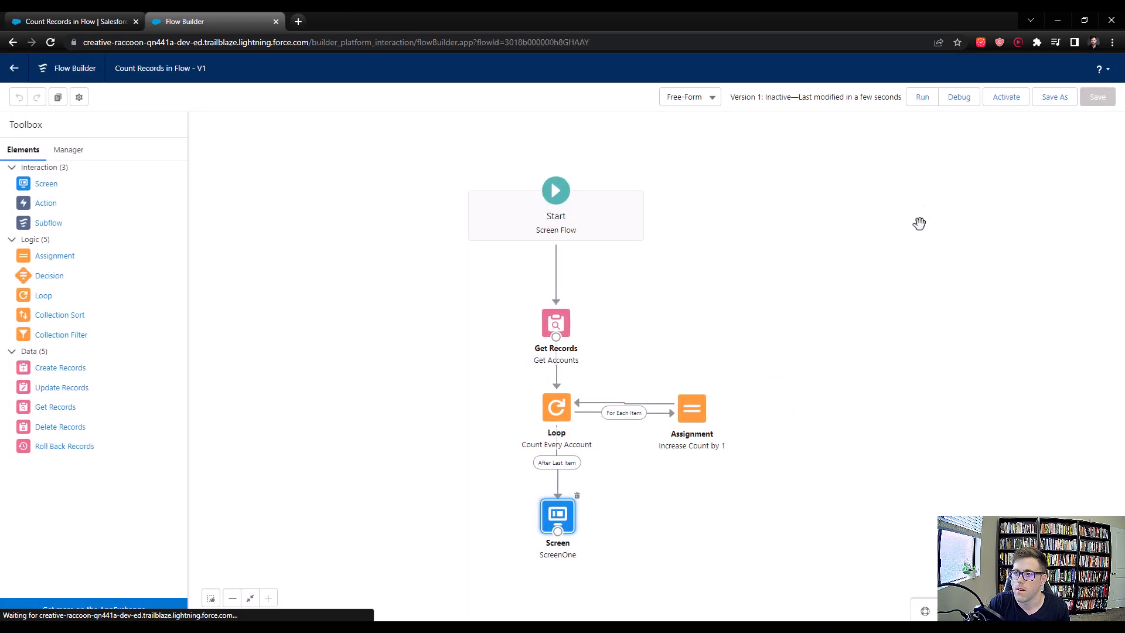
Run the flow in debug mode and review the debug details from the Get Accounts element to the end of the loop
click(952, 100)
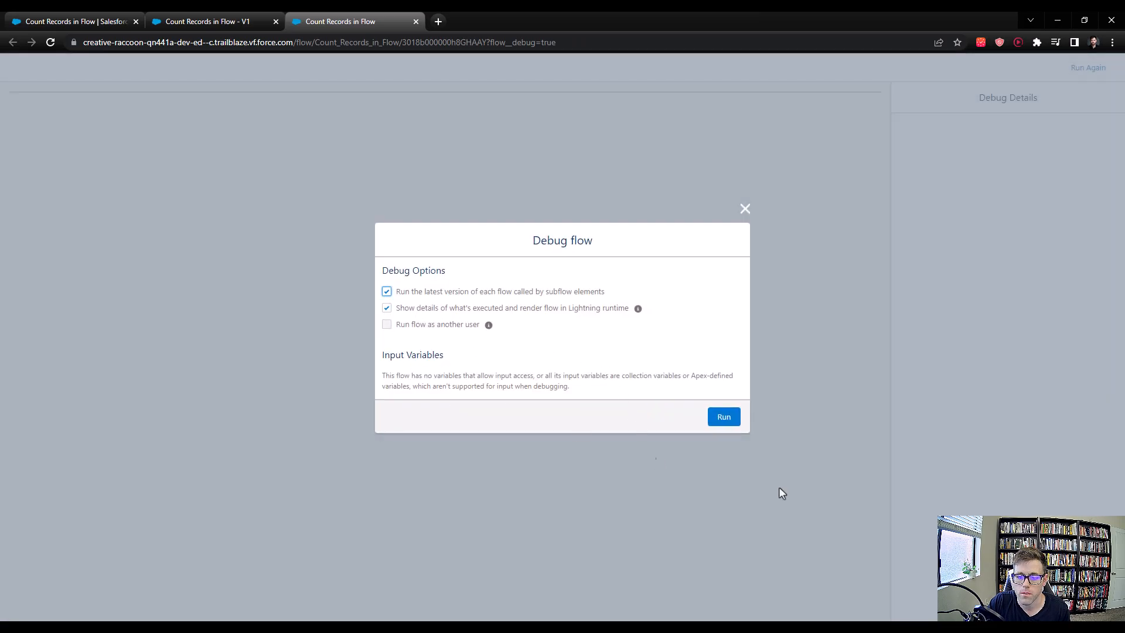
click(720, 419)
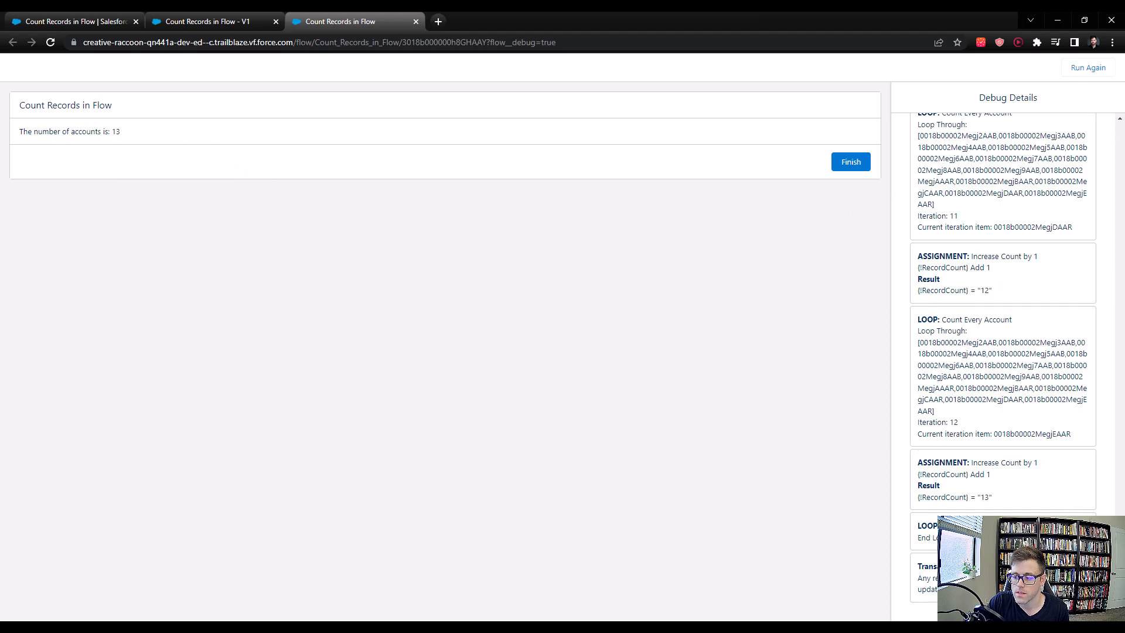
scroll(1068, 300, up, 15)
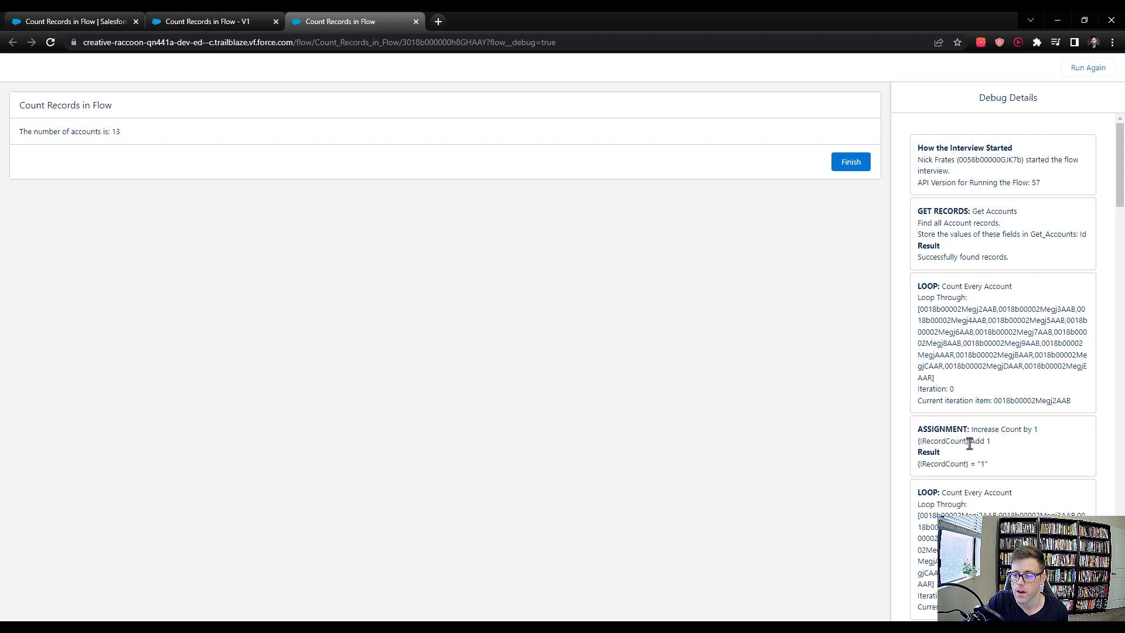
drag(1119, 189, 1094, 563)
scroll(1003, 433, down, 3)
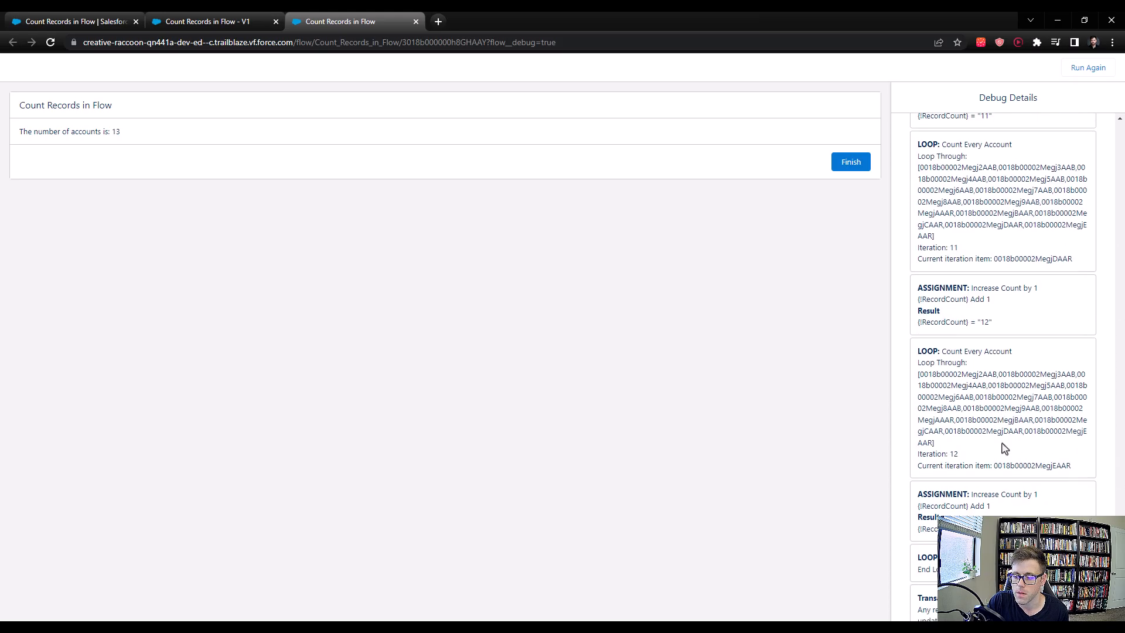
drag(919, 525, 928, 581)
click(961, 562)
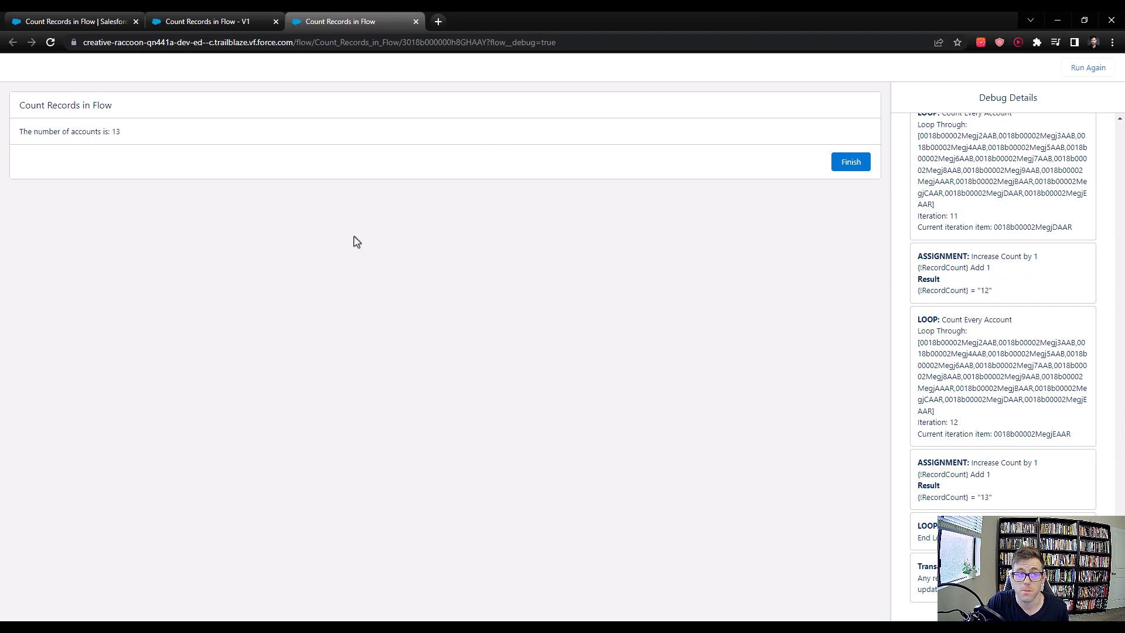
Compare the account count on the flow's screen with the total records in the Count Records in Flow report
double_click(124, 131)
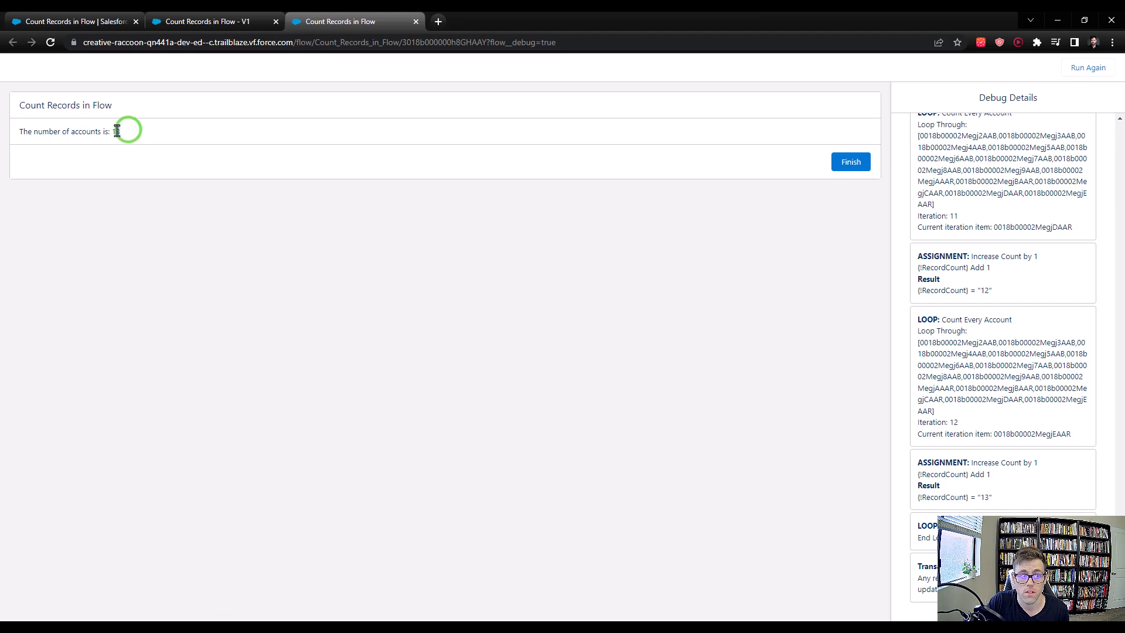
click(57, 20)
click(291, 393)
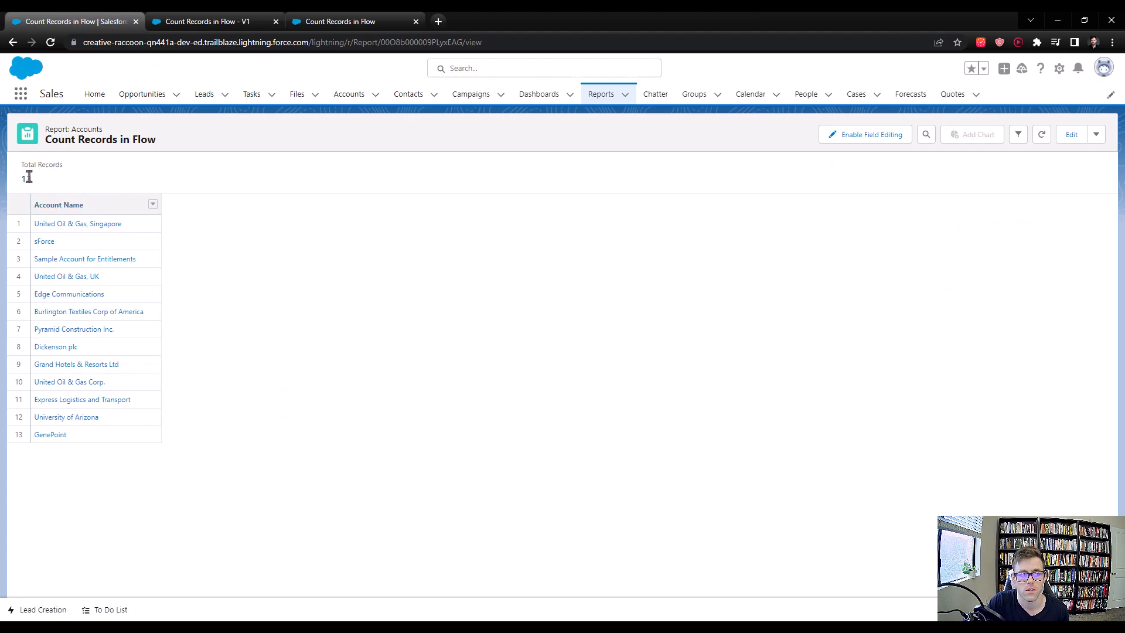
click(356, 20)
click(558, 307)
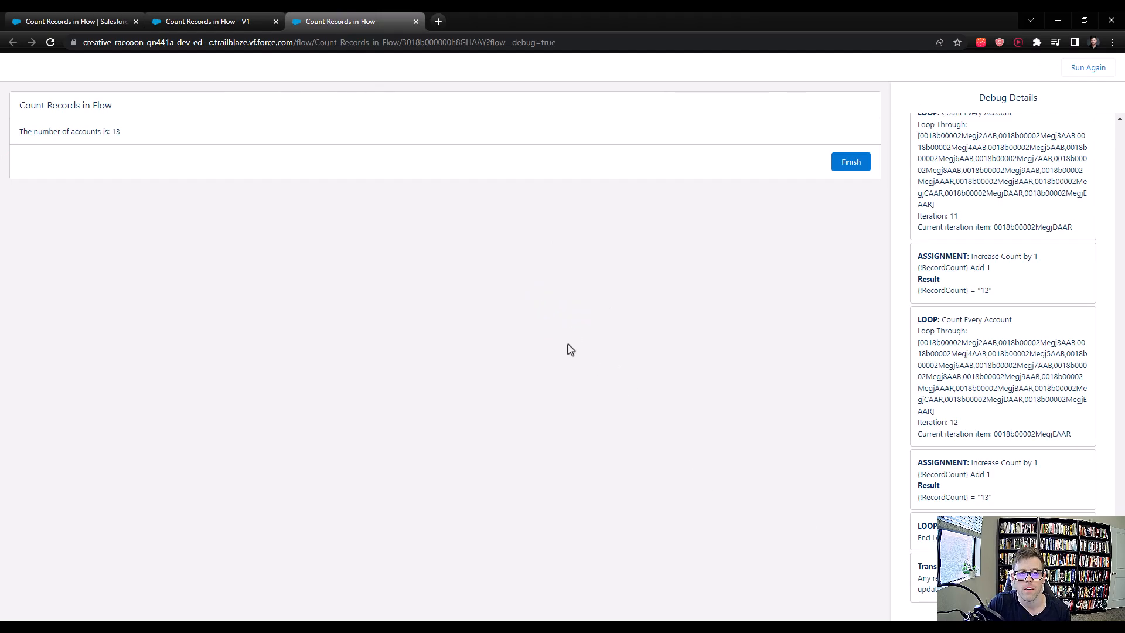